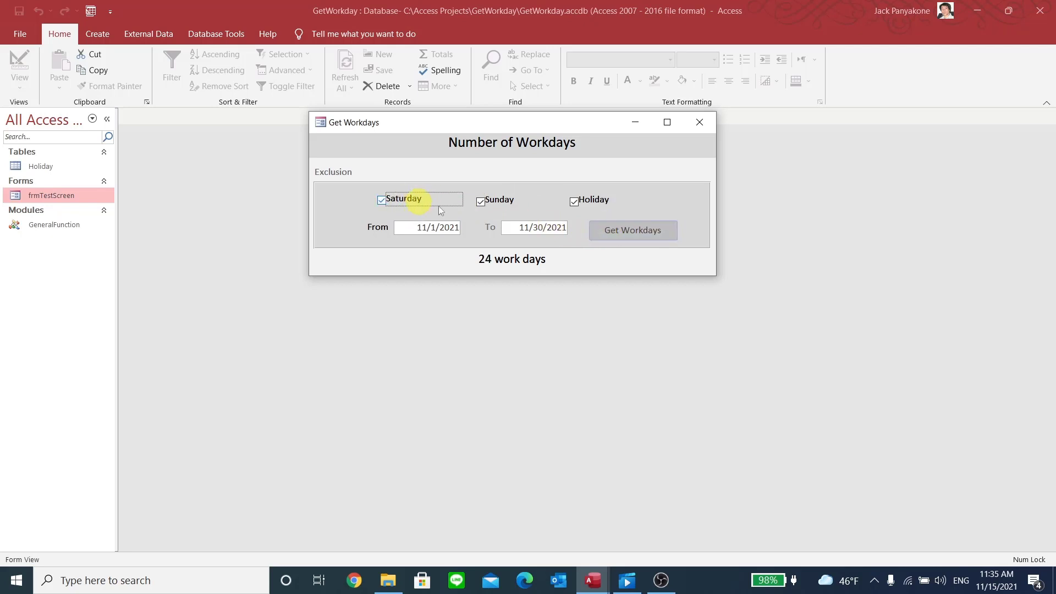
Calculate the workdays from 11/1/2021 to 11/30/2021, excluding Saturdays, Sundays and holidays
left_click(620, 225)
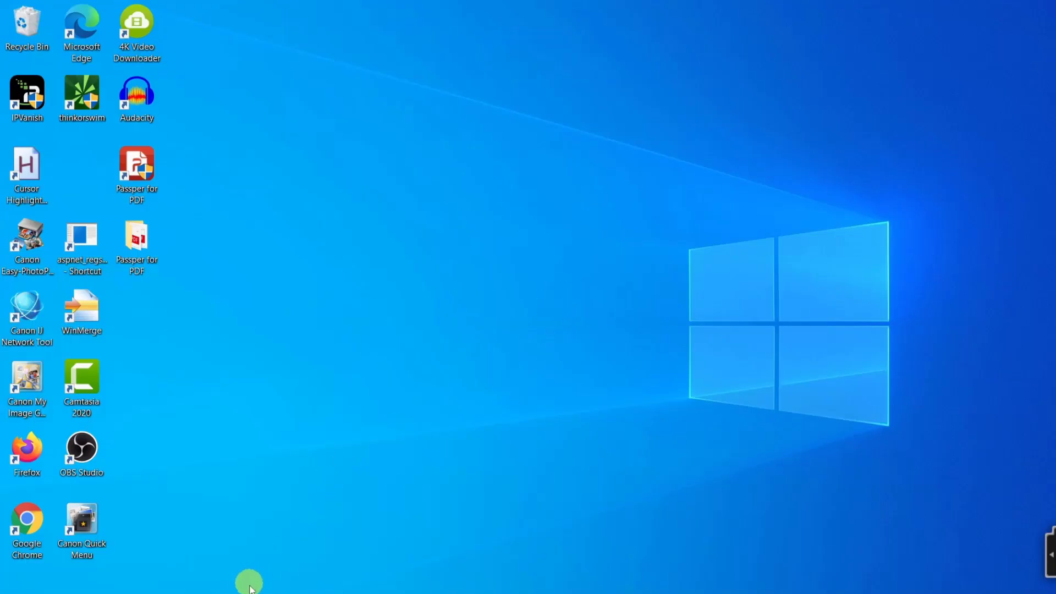
Open Access and start a new blank database
left_click(248, 589)
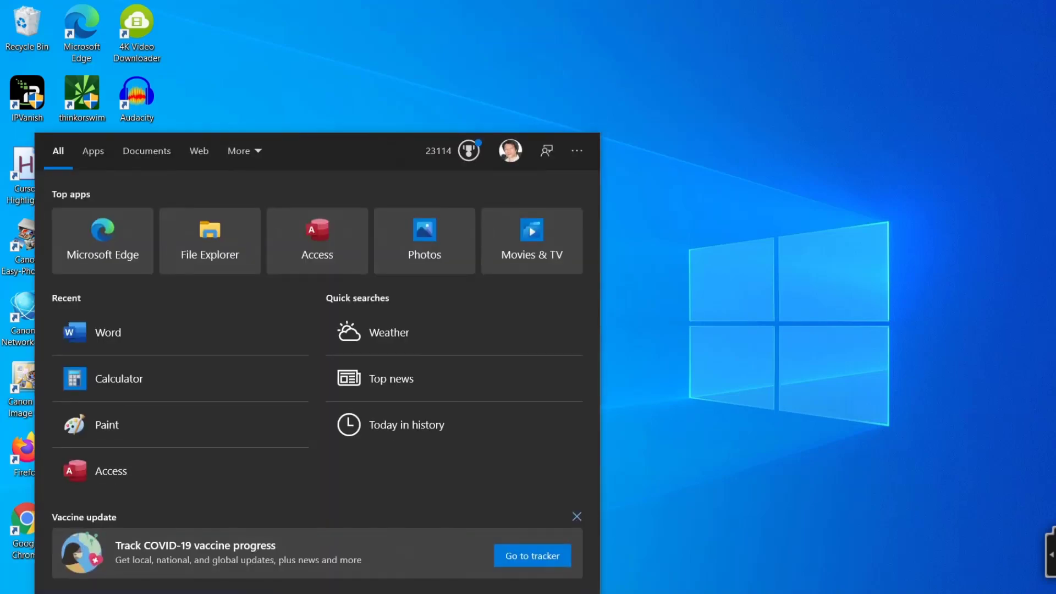
type("access")
key("Return")
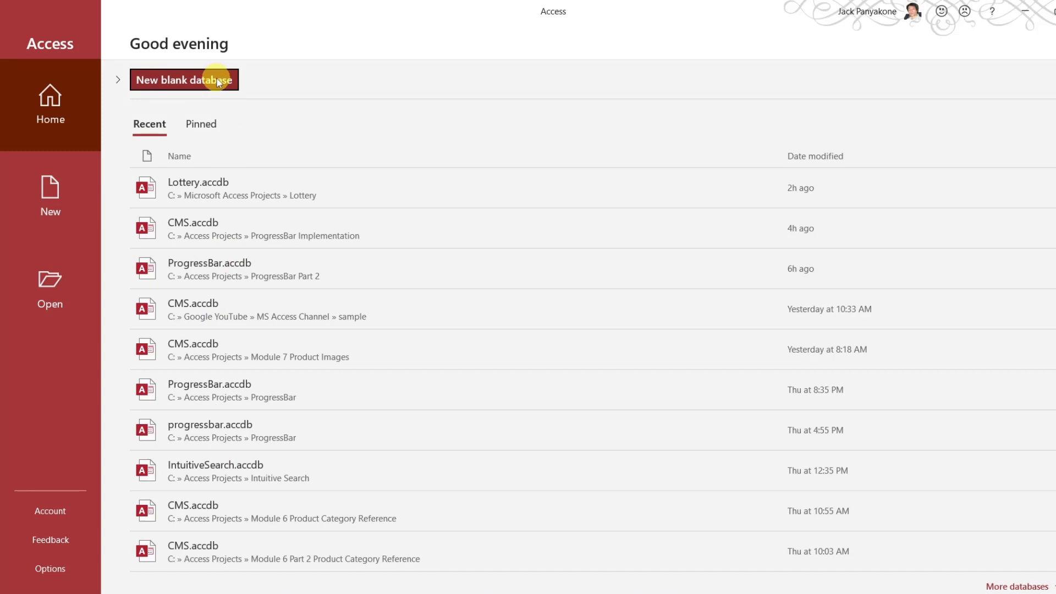
left_click(218, 81)
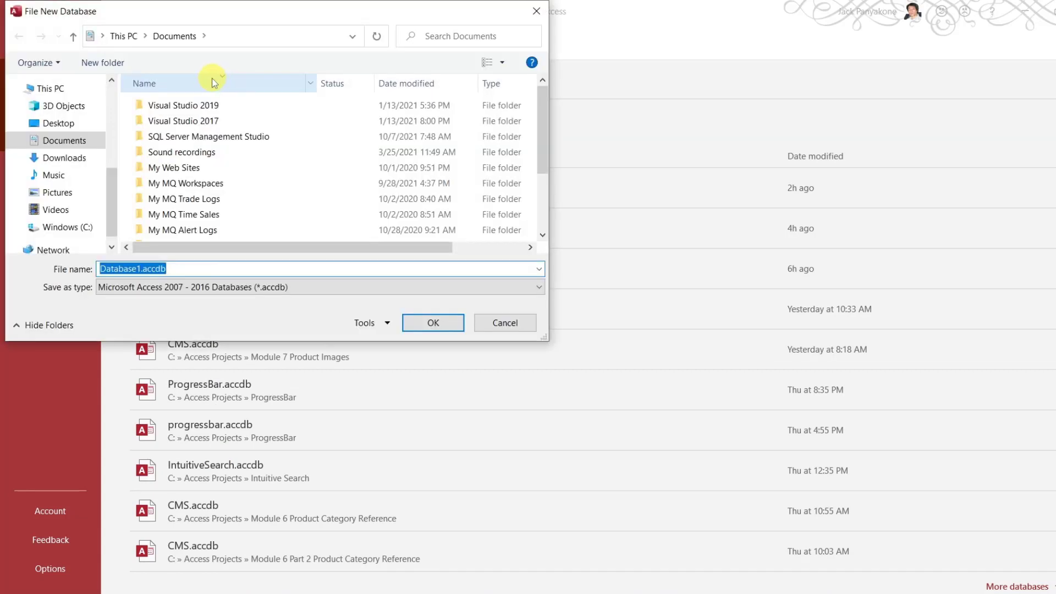
Create a folder named GetWorkday inside C:\Access Projects and open it as the save location
left_click(84, 231)
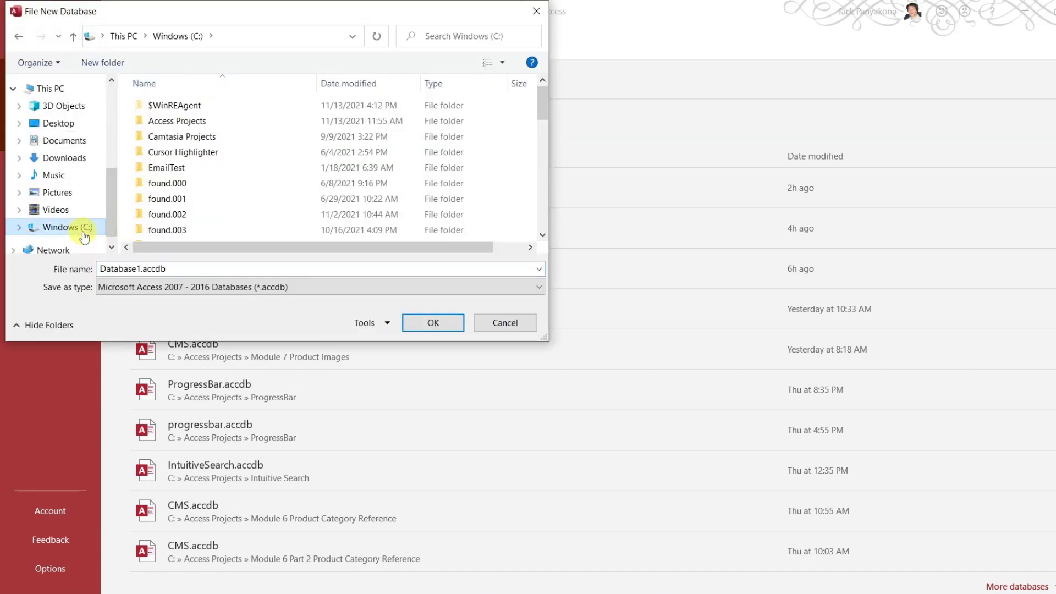
left_click(176, 125)
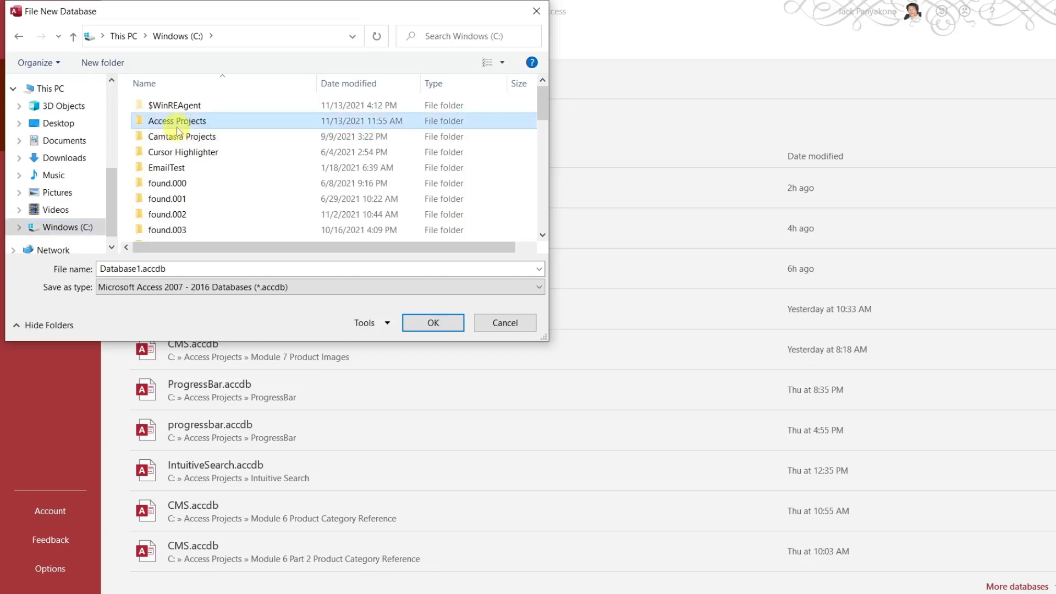
double_click(177, 124)
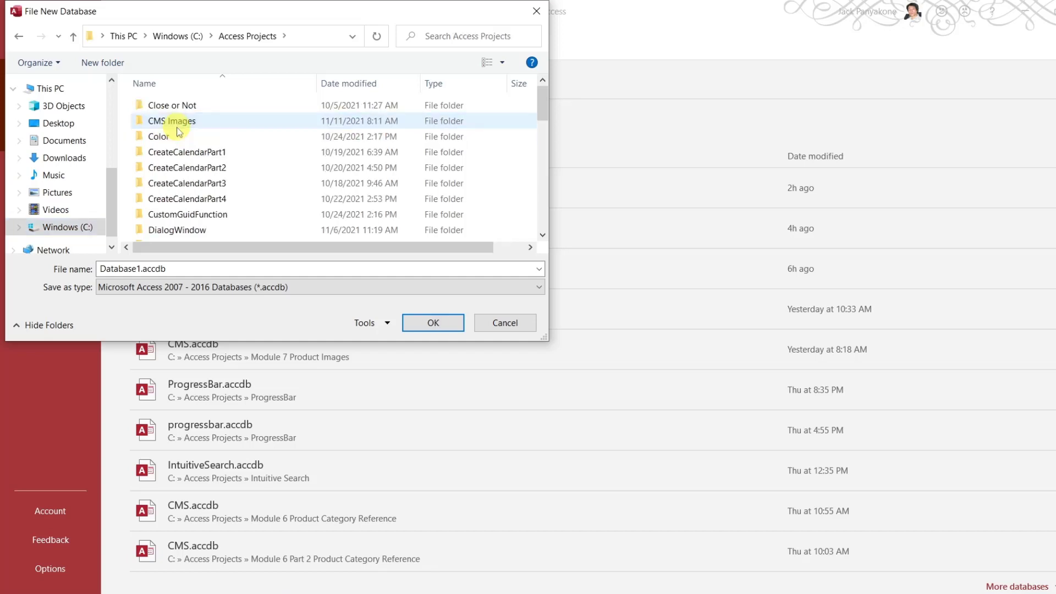
left_click(111, 63)
type("G")
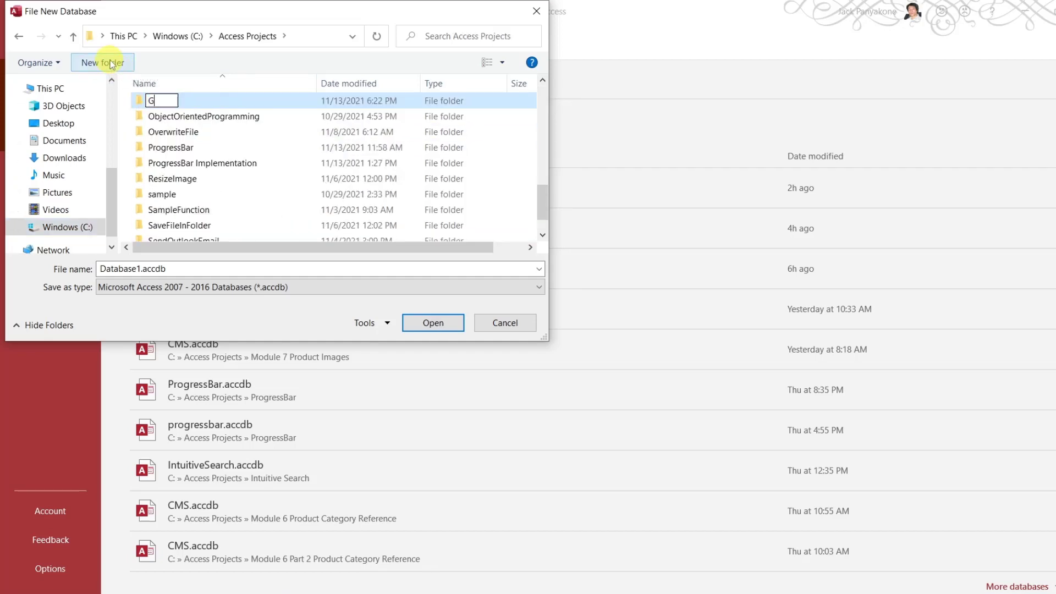
type("etWorkday")
key("Return")
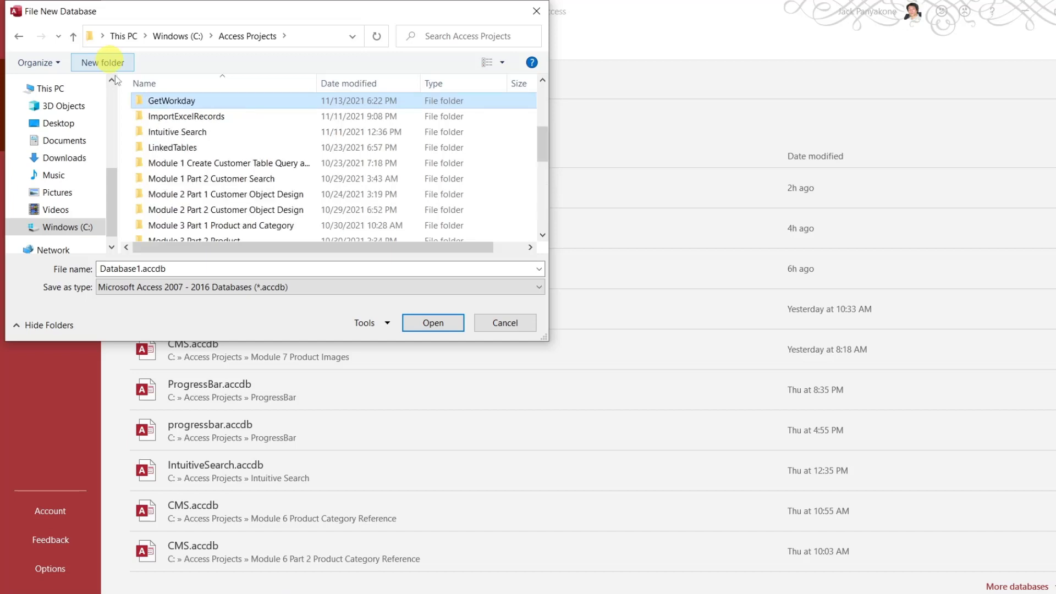
double_click(192, 102)
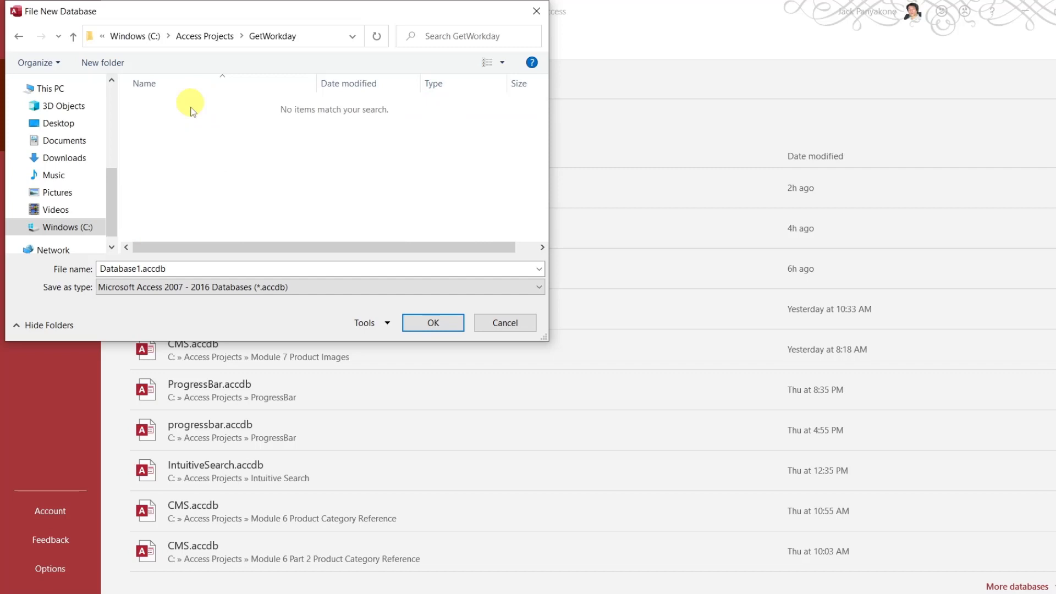
Name the new database file GetWorkday and create it in the GetWorkday folder
double_click(180, 268)
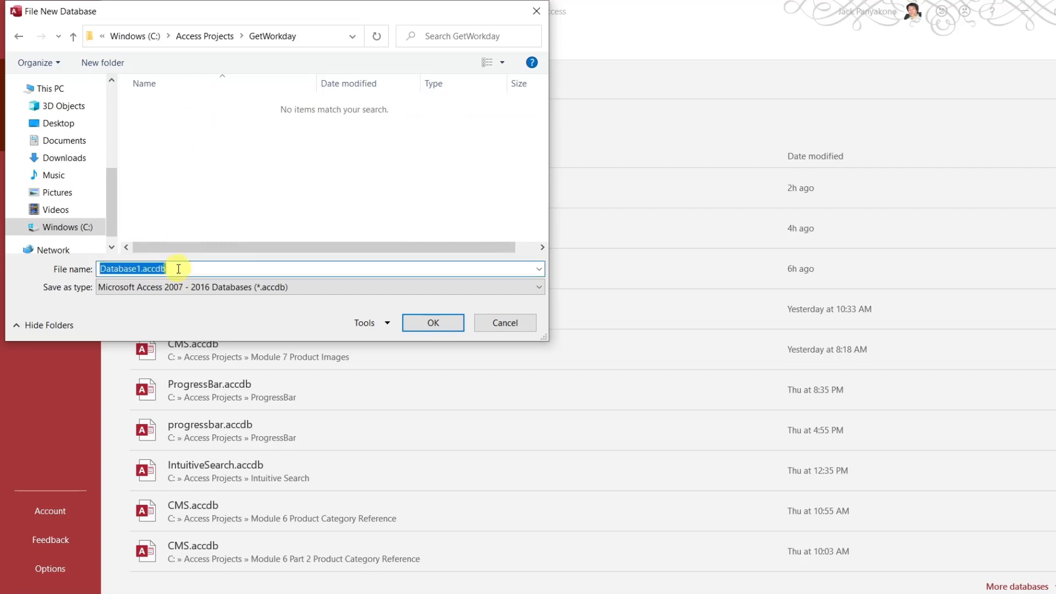
type("GetWorkday")
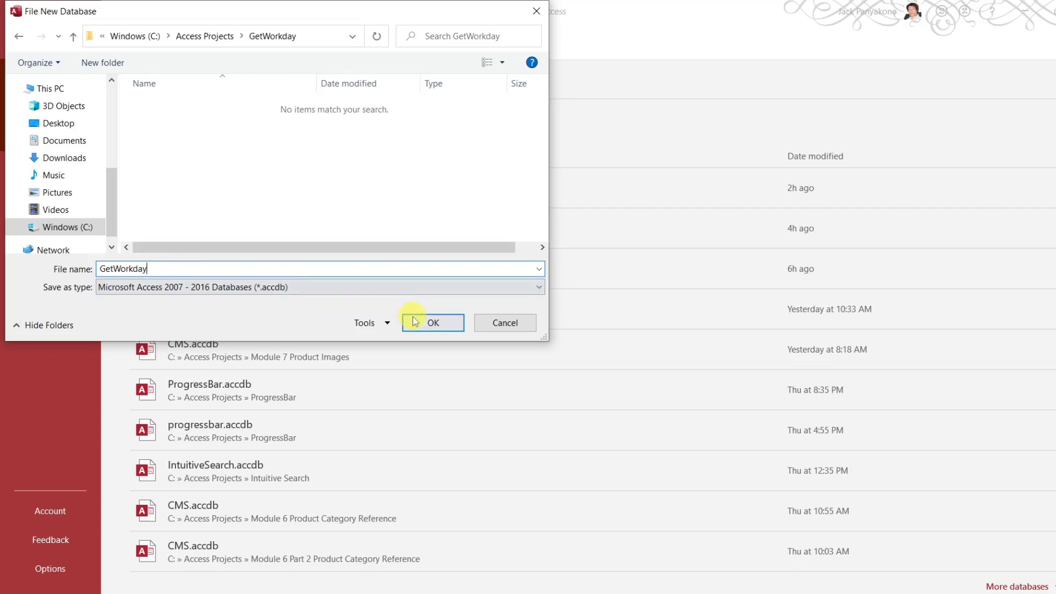
left_click(412, 317)
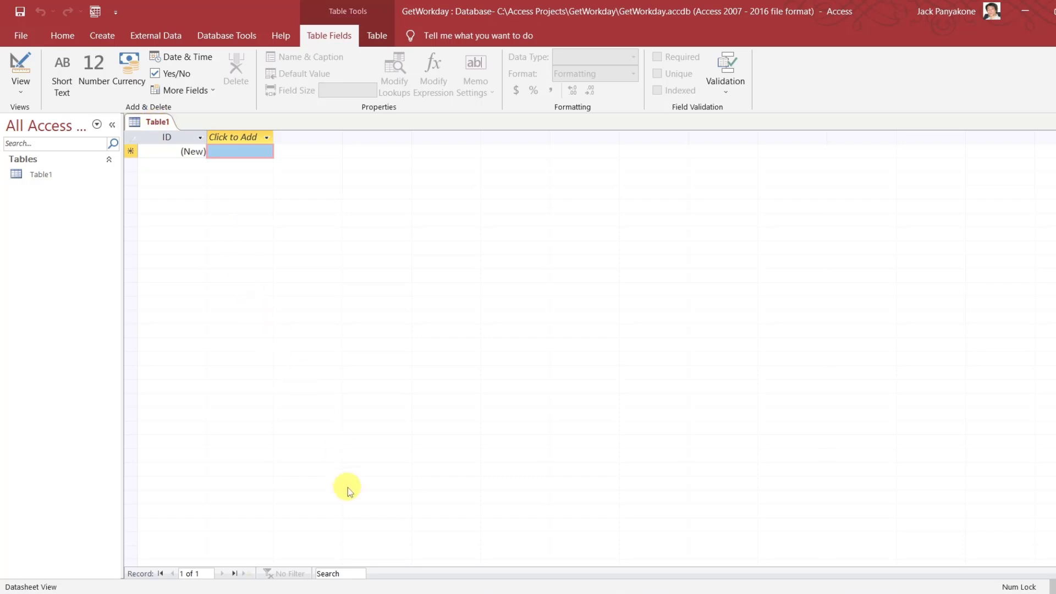
Switch to Chrome's timeanddate page of 2020 United States holidays and filter the list to Official holidays
mouse_move(371, 593)
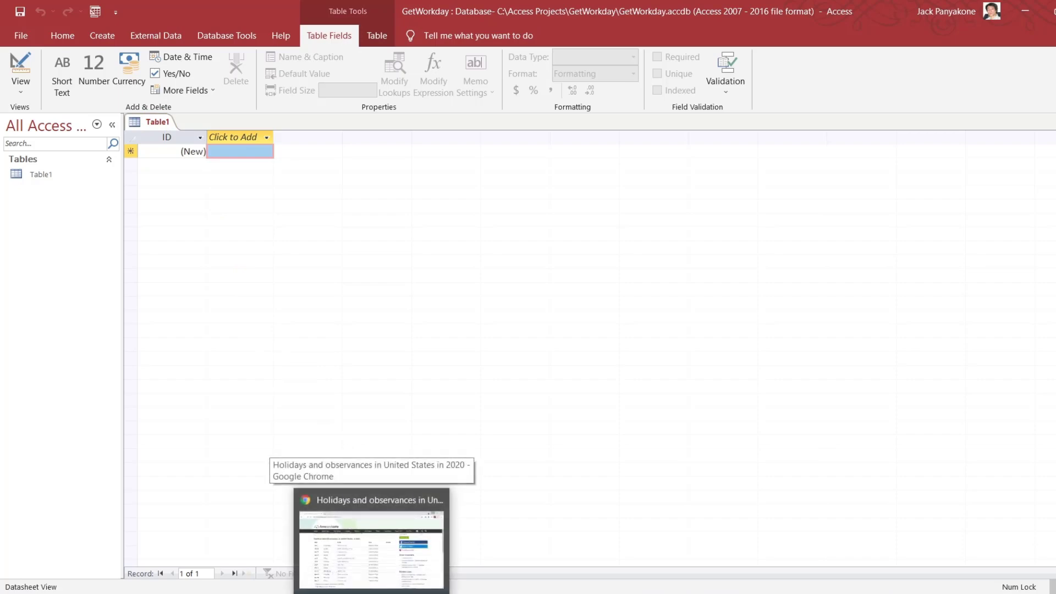
left_click(371, 550)
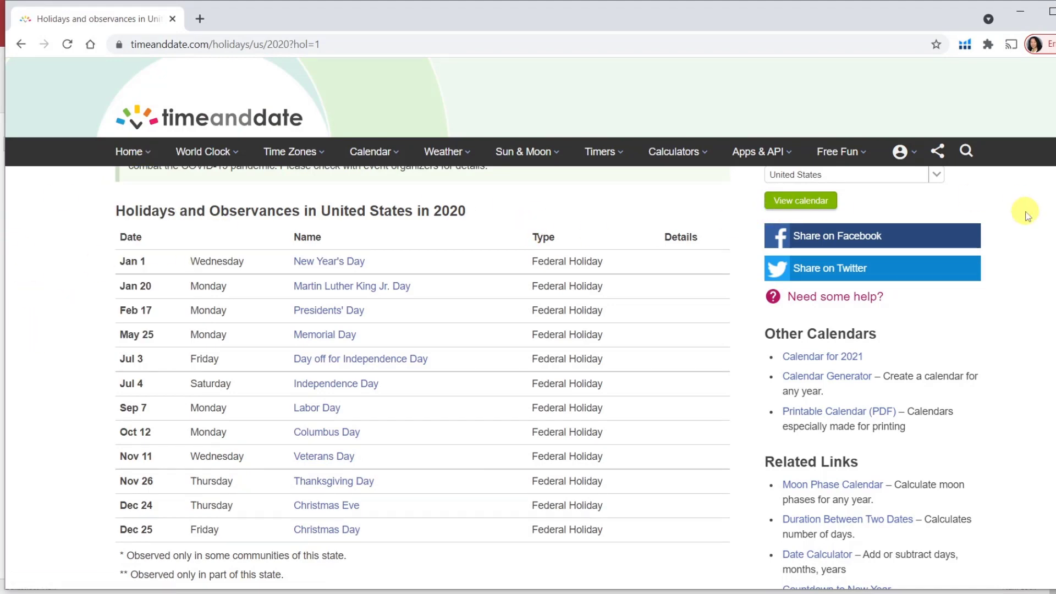
scroll(1027, 215, "up", 2)
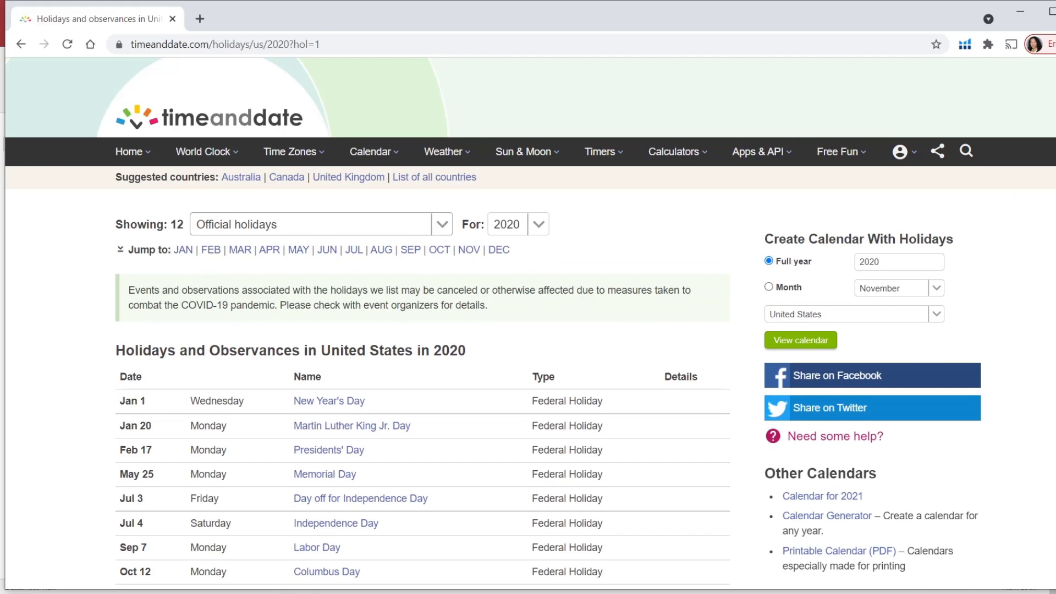
left_click(441, 226)
left_click(367, 244)
left_click(444, 226)
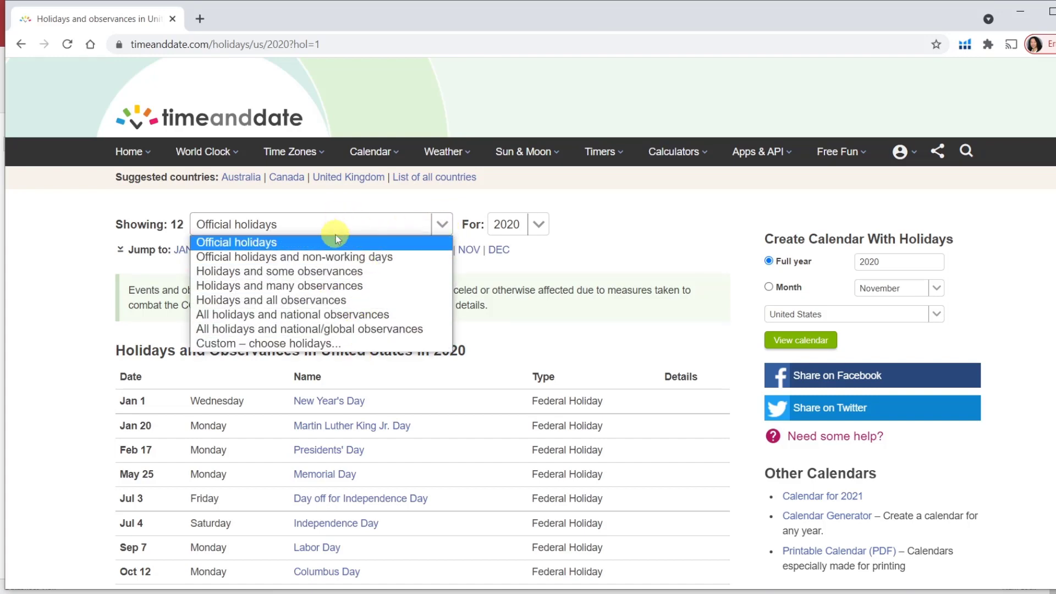
left_click(657, 225)
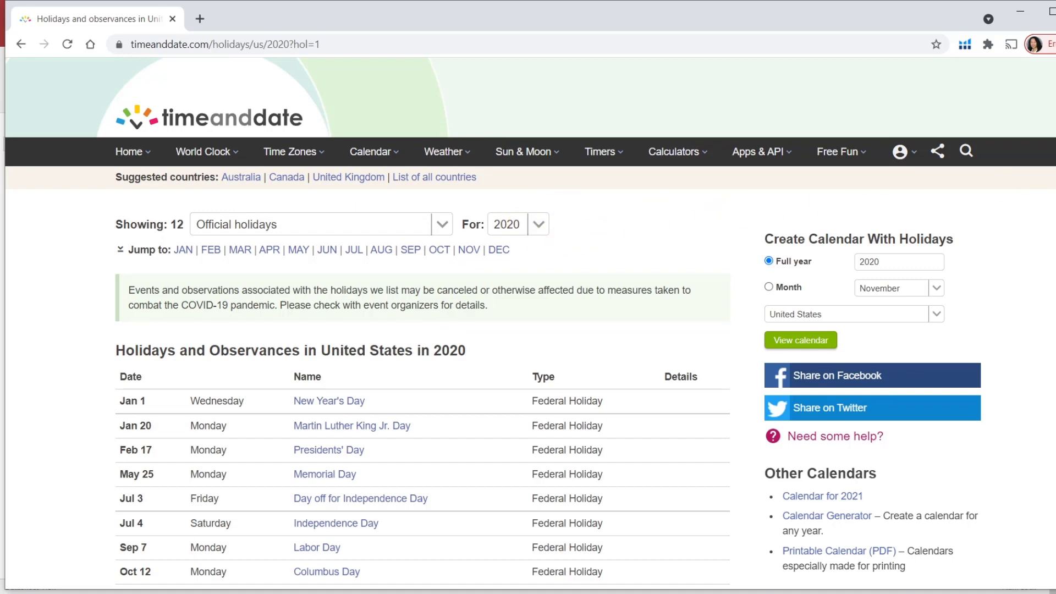
Copy the holiday table rows from New Year's Day (Jan 1) through Christmas Day (Dec 25)
scroll(738, 324, "down", 3)
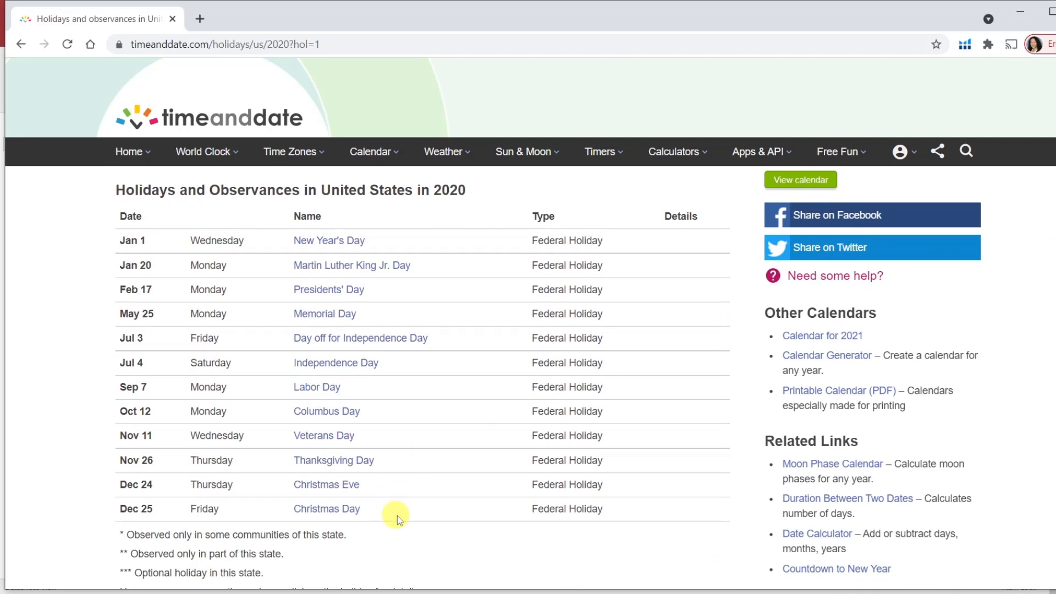
left_click_drag(398, 520, 119, 244)
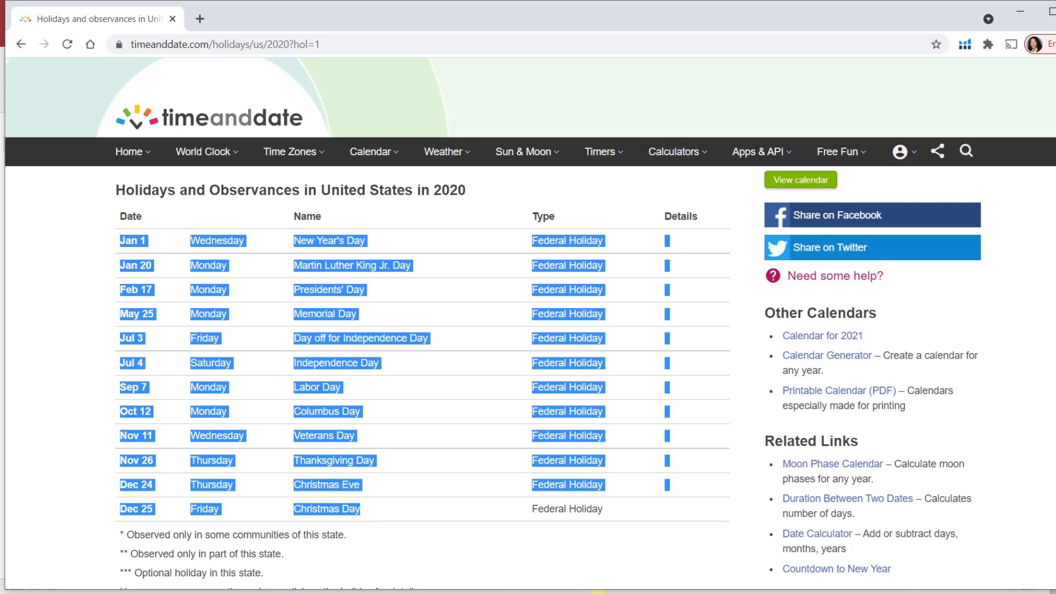
Create a blank landscape document with narrow margins in Word and paste the copied holiday rows into it
key("super+s")
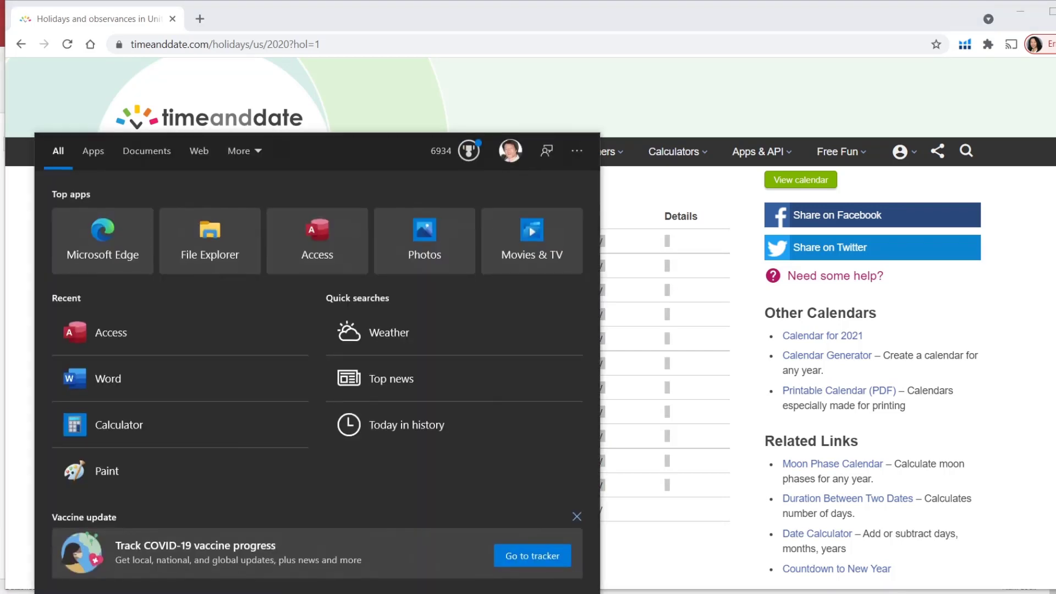
type("word")
key("Return")
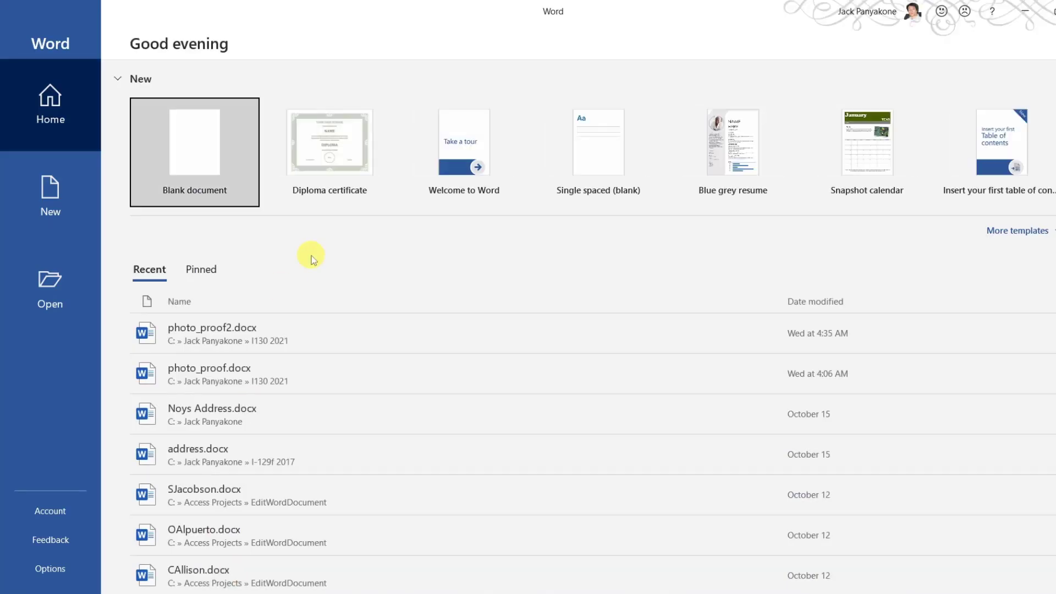
left_click(212, 168)
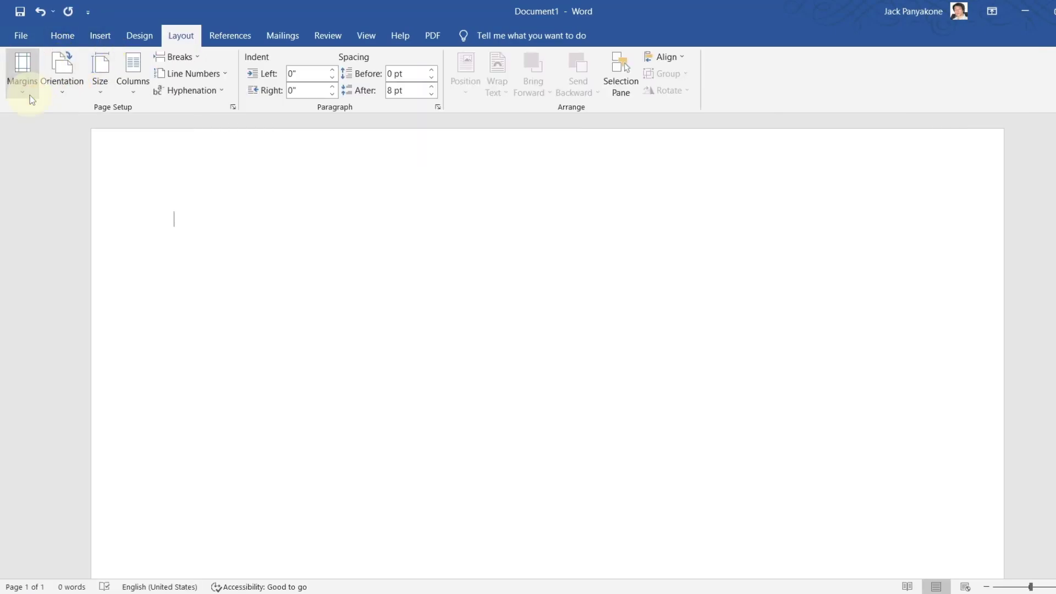
left_click(30, 94)
left_click(44, 234)
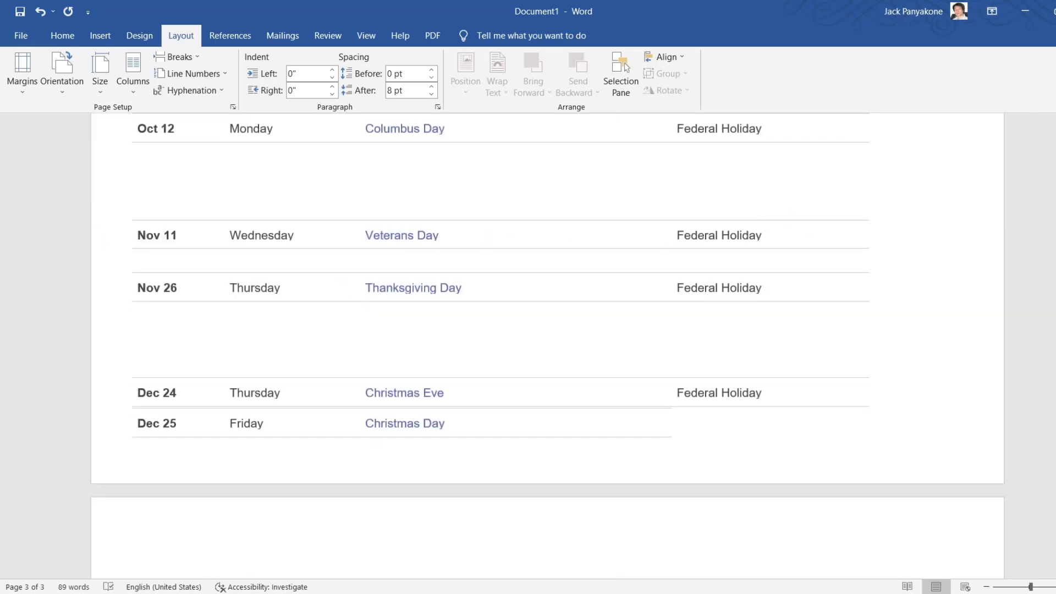
Select the date, weekday and holiday name columns of the pasted holiday table
scroll(547, 346, "up", 15)
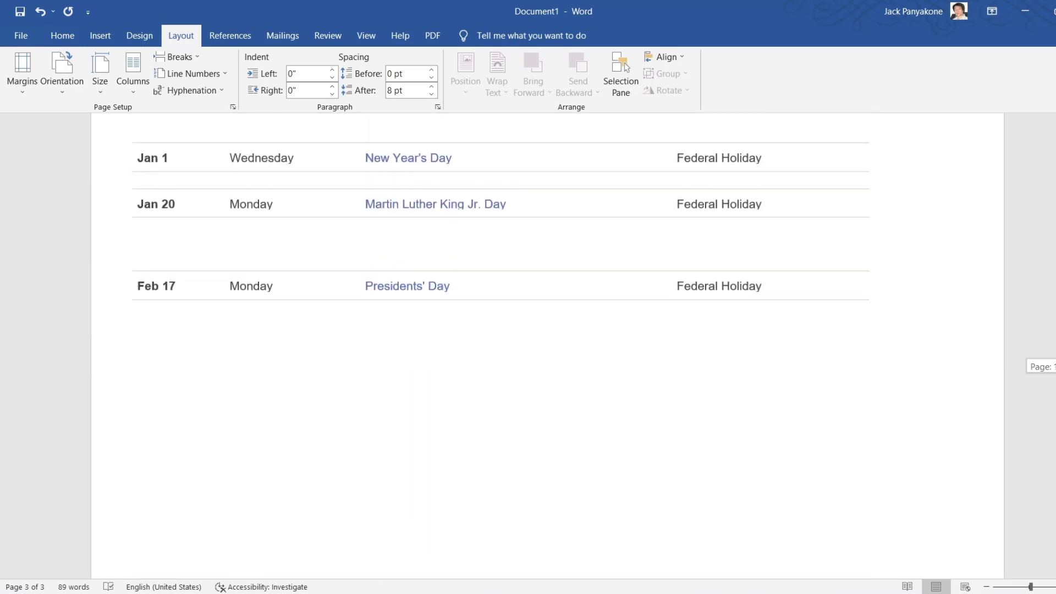
scroll(547, 346, "up", 1)
left_click(410, 166)
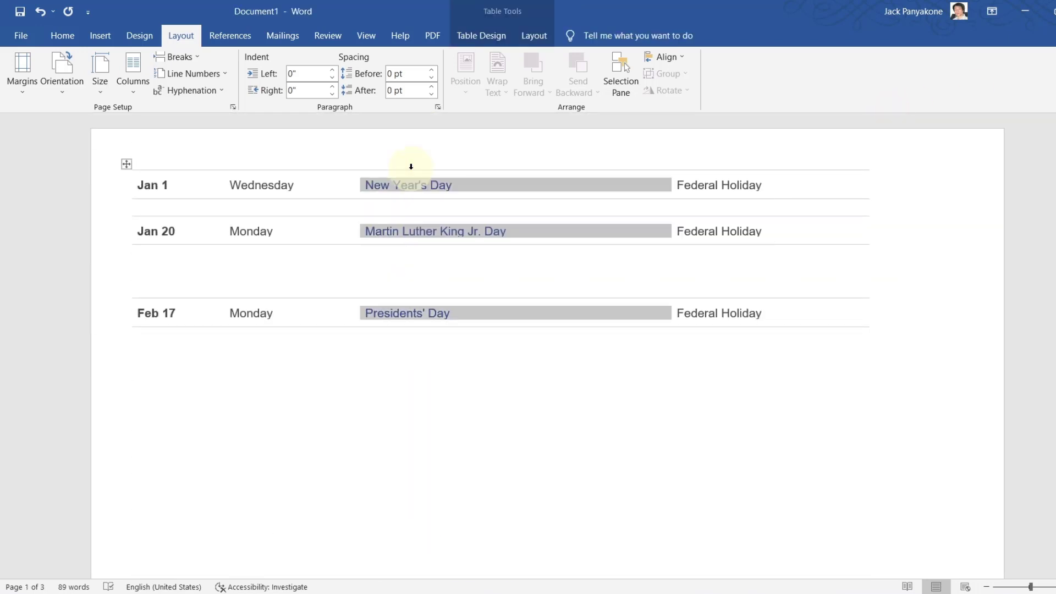
left_click_drag(398, 169, 174, 177)
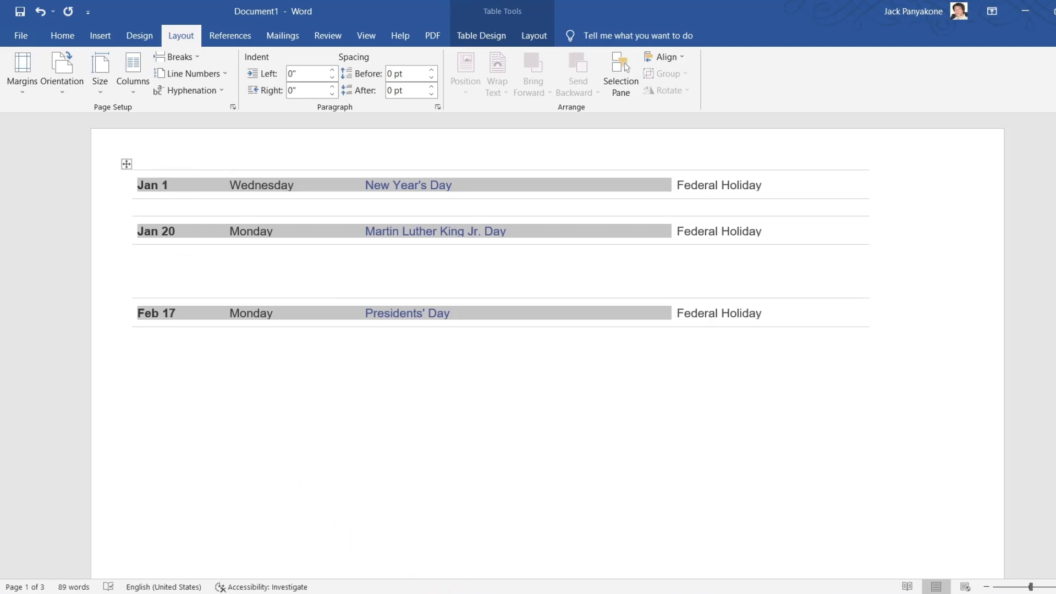
Create a blank workbook in Excel and paste the copied holiday table starting at cell A1
key("super+s")
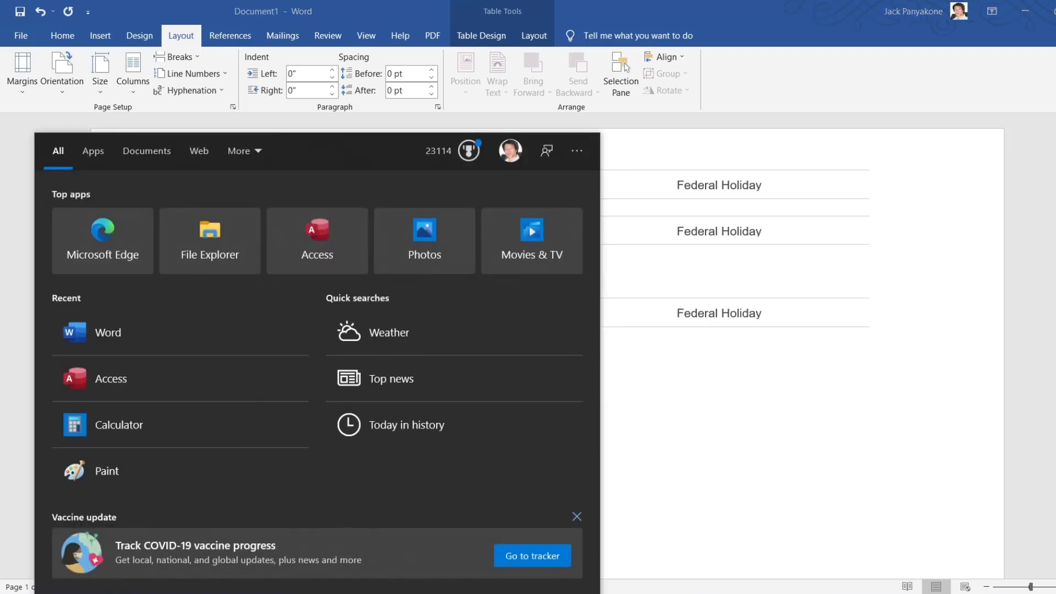
type("excel")
key("Return")
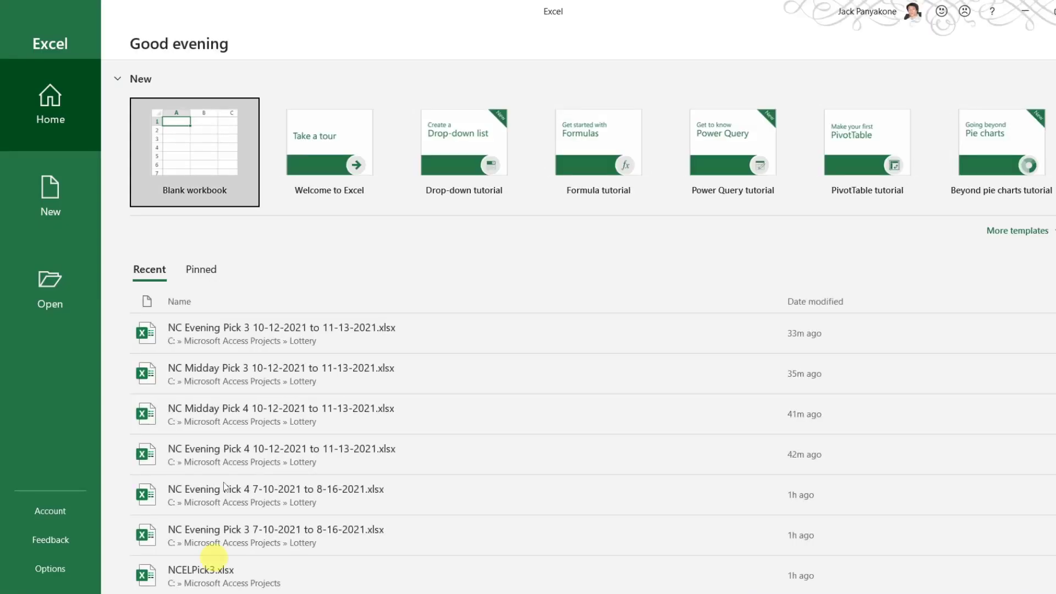
left_click(214, 165)
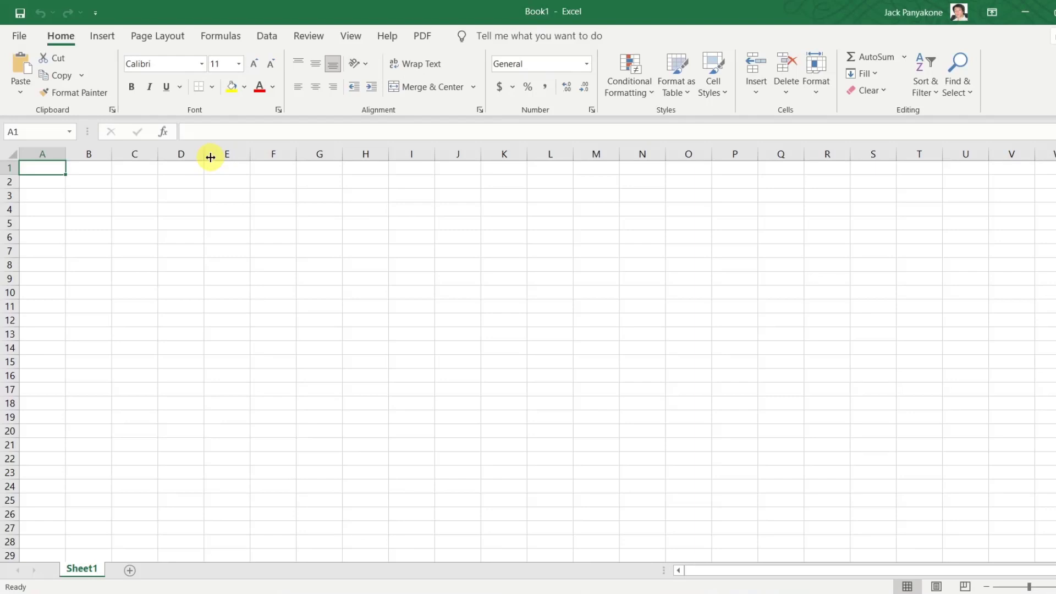
key("ctrl+v")
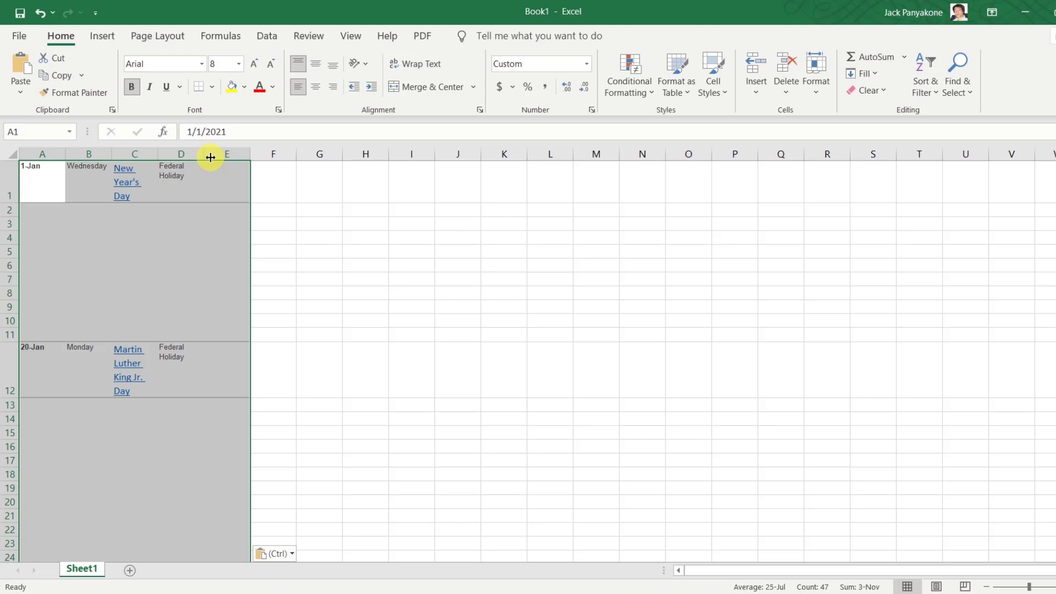
Apply all borders to the pasted holiday data in columns A through D
left_click_drag(211, 157, 201, 156)
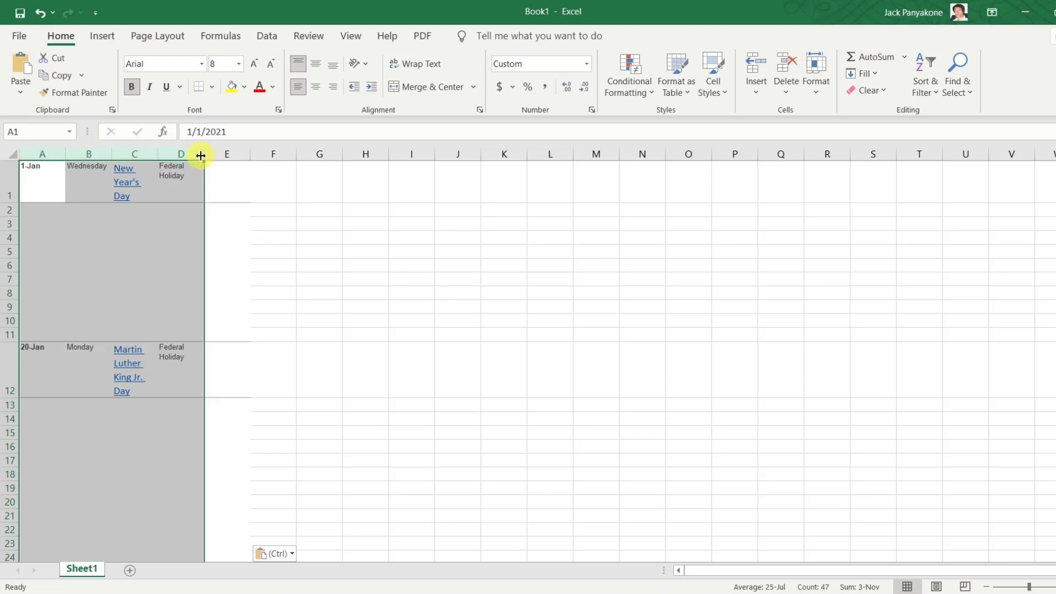
left_click(213, 87)
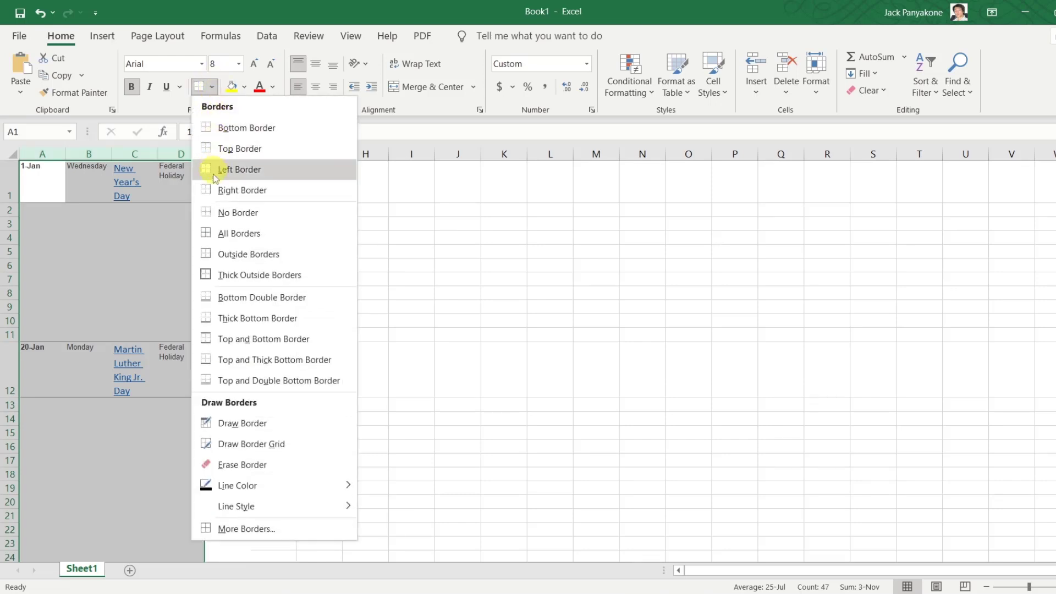
left_click(214, 232)
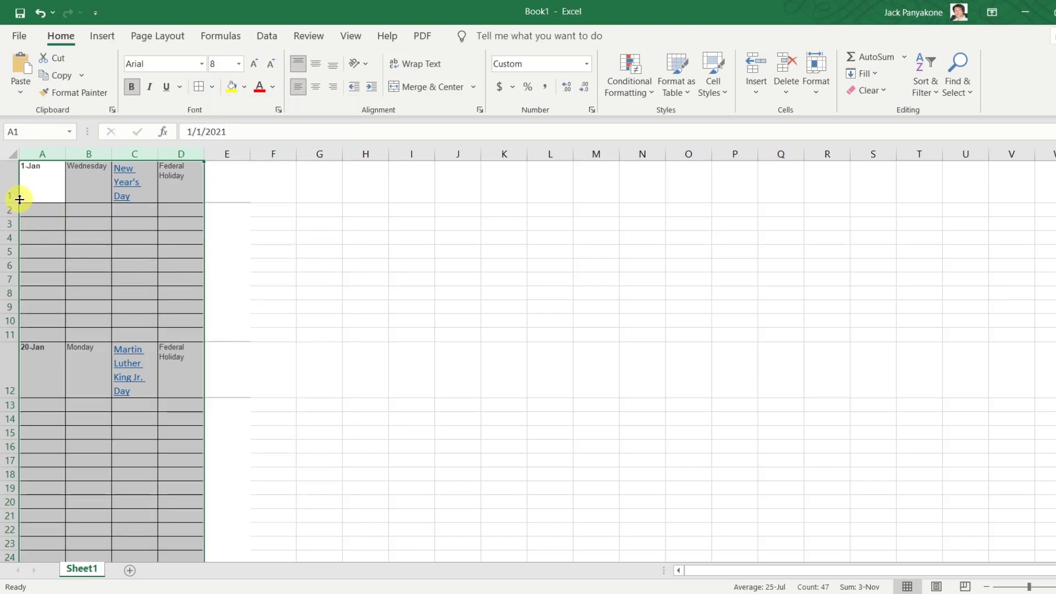
Delete the empty rows between the holiday entries, starting with rows 2 to 11
left_click_drag(6, 209, 8, 331)
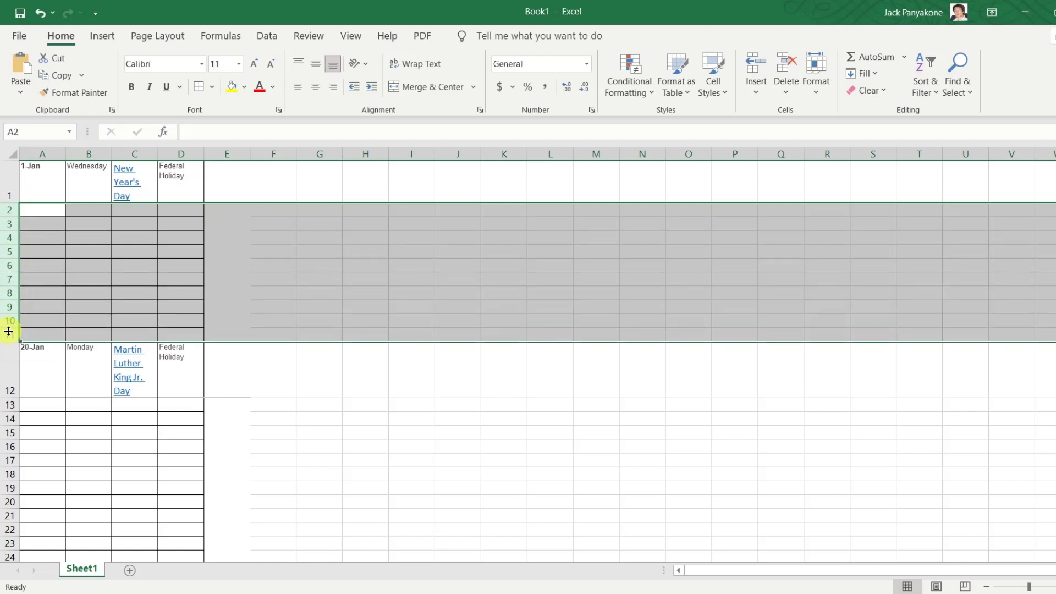
right_click(66, 271)
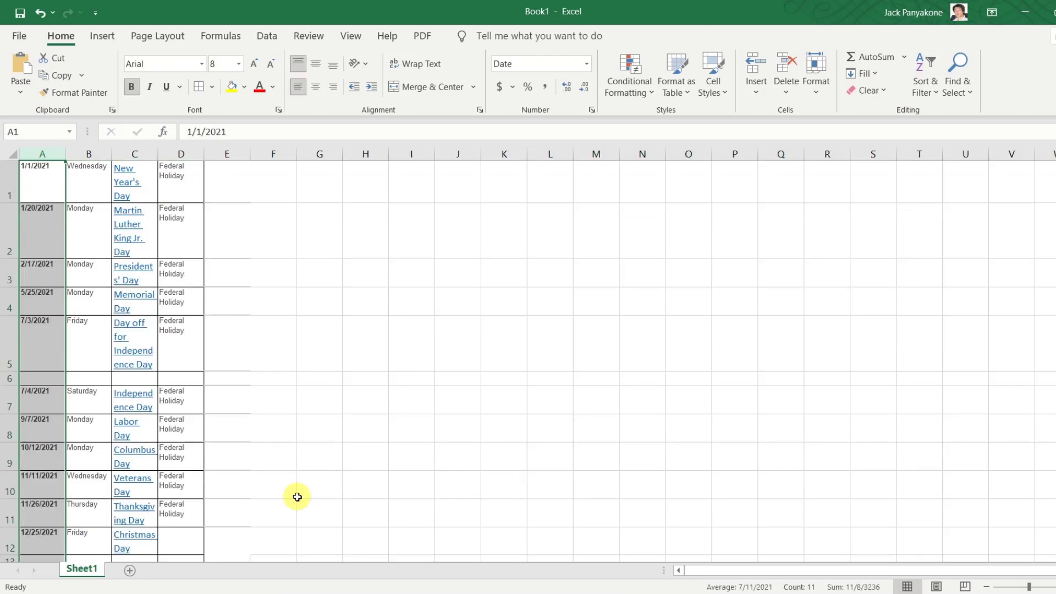
Delete the weekday column and insert a blank column before the date column
left_click(91, 154)
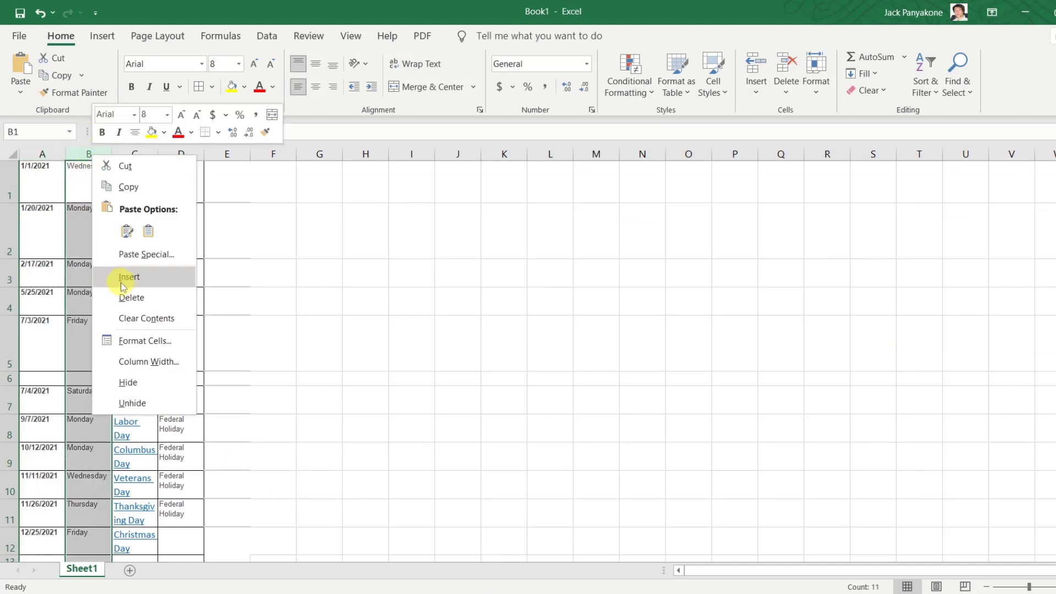
left_click(124, 298)
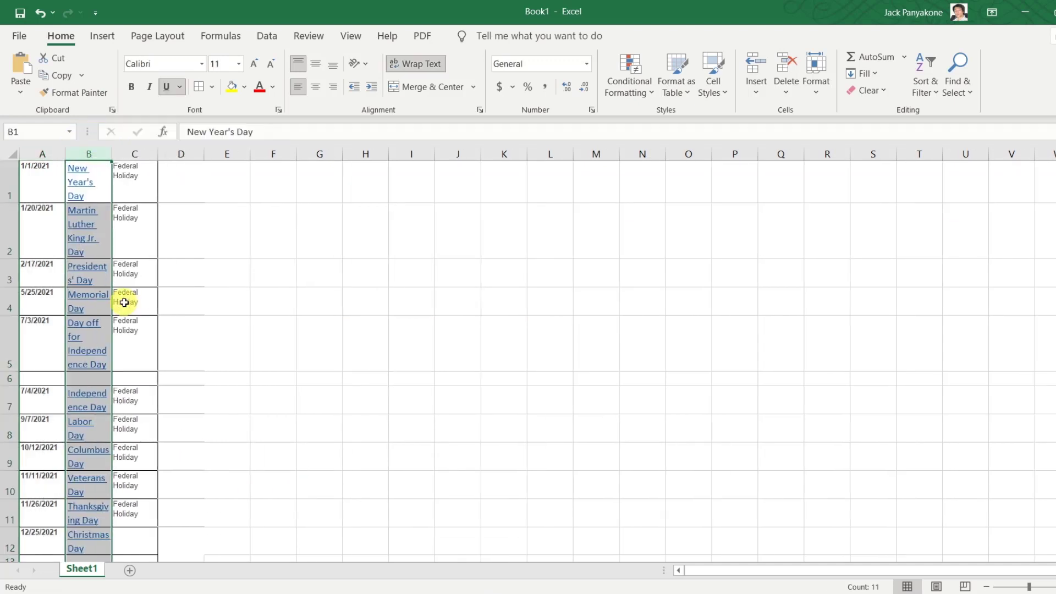
left_click(51, 152)
right_click(50, 153)
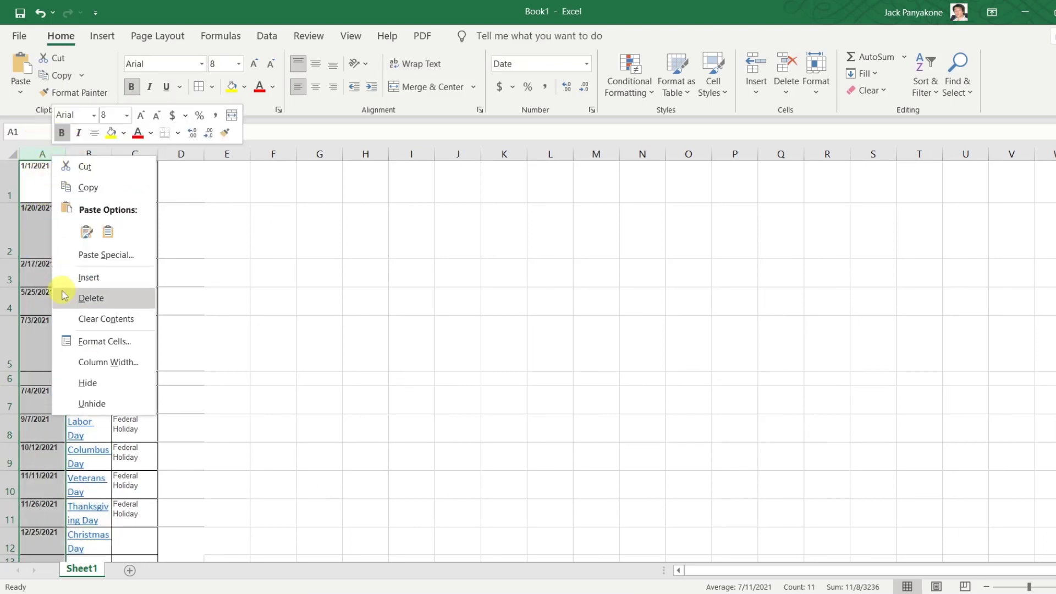
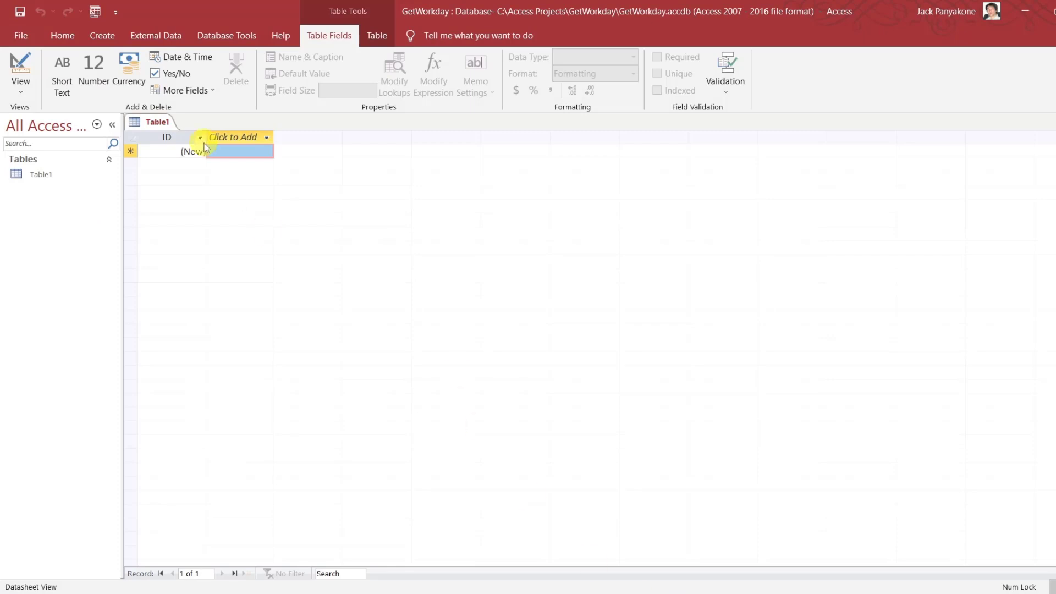
In the Access database, switch the new table to Design View and save it as Holiday
left_click(154, 148)
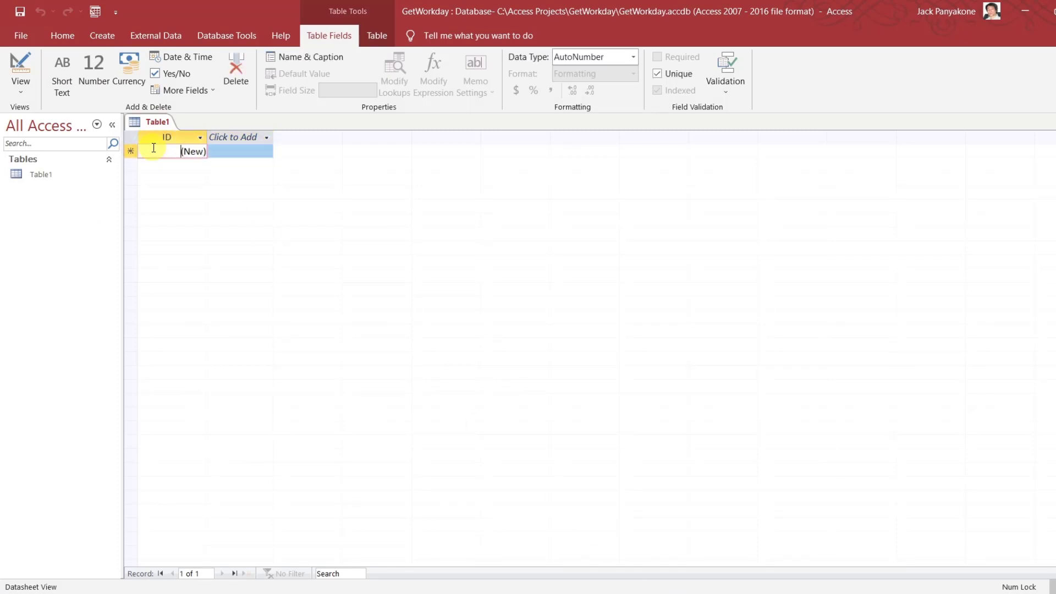
right_click(154, 126)
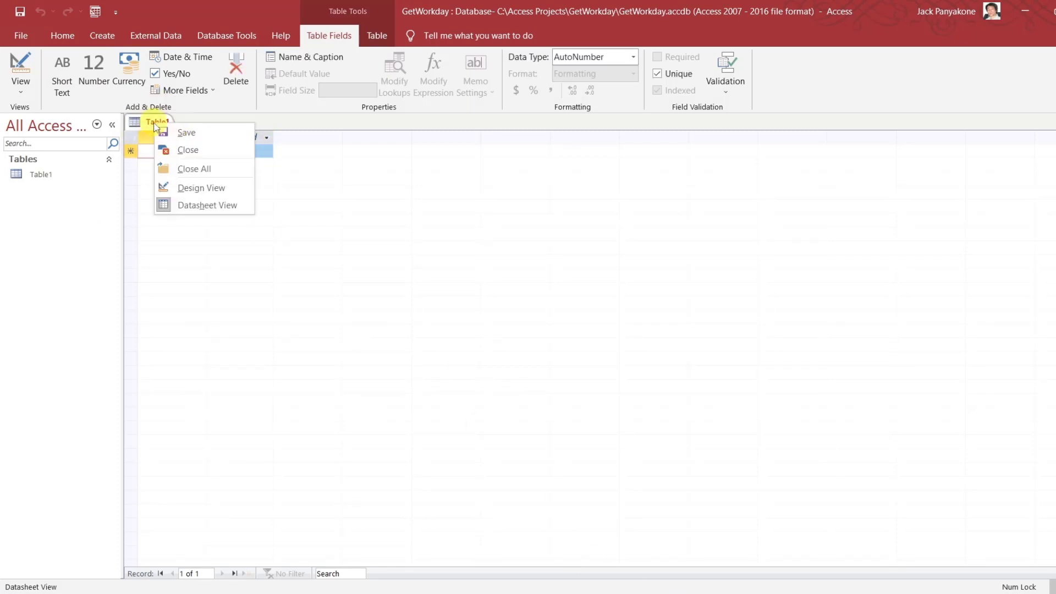
left_click(183, 189)
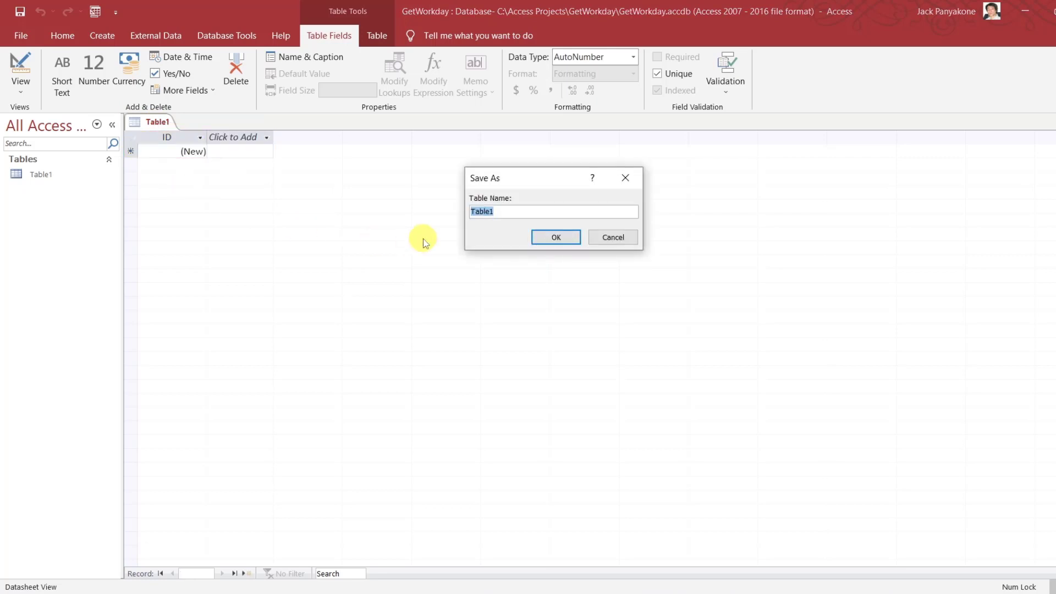
type("Holiday")
key("Return")
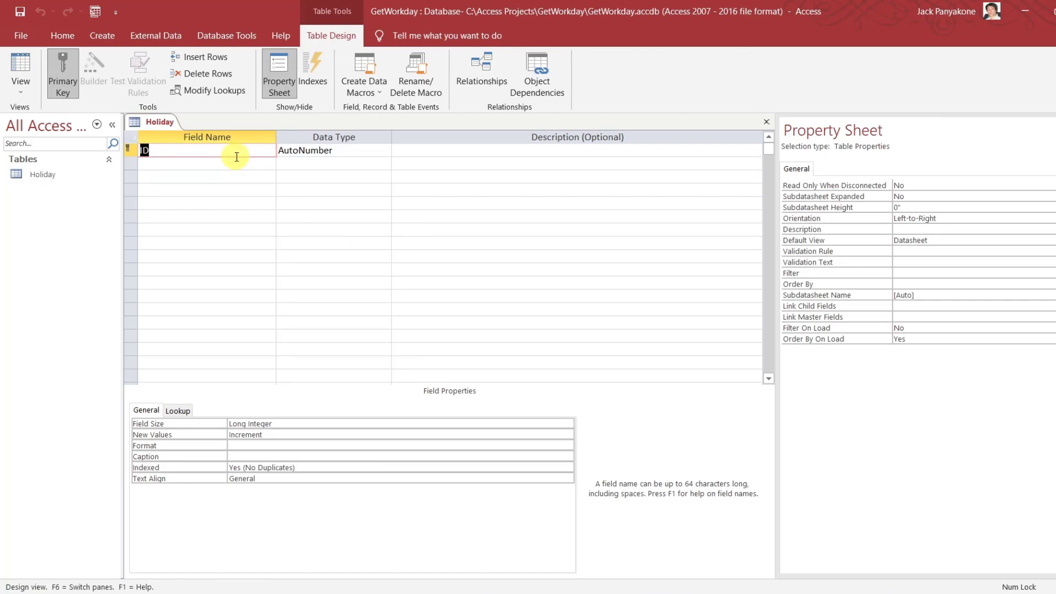
Rename the ID field to HolidayId and add a HolidayDate field with the Date/Time data type
type("HolidayId")
key("Down")
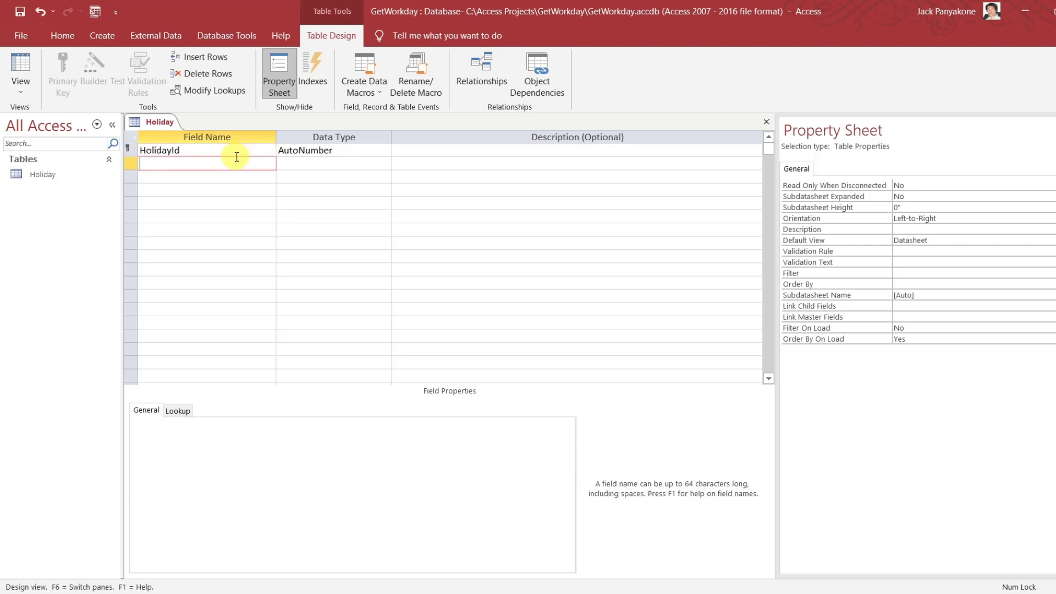
type("Date")
key("BackSpace")
key("BackSpace")
key("BackSpace")
key("BackSpace")
type("Hati")
key("BackSpace")
key("BackSpace")
key("BackSpace")
type("olidayDate")
key("Tab")
type("d")
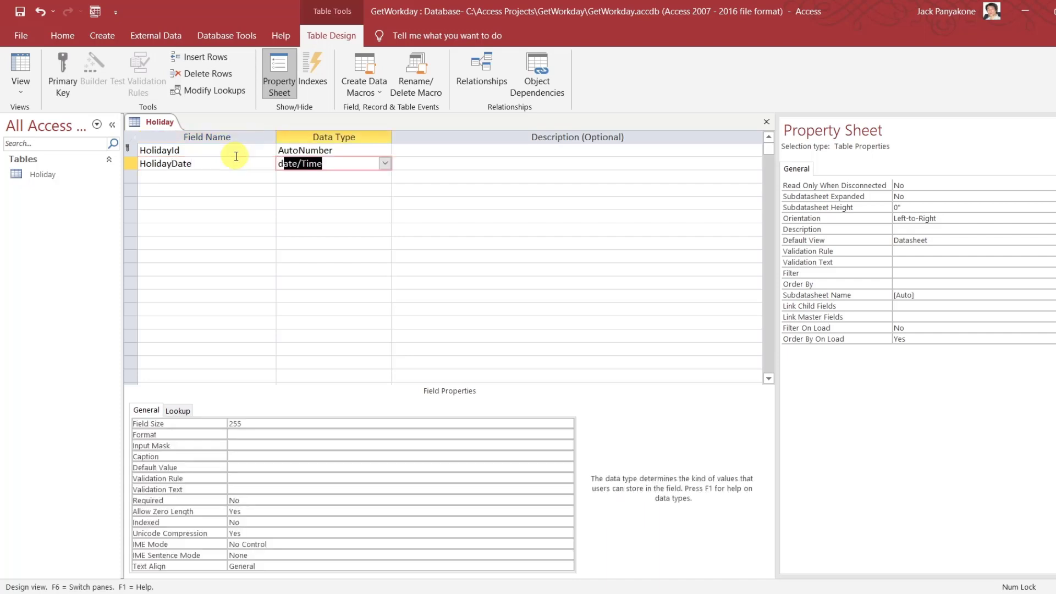
key("Tab")
key("Tab")
Add the Short Text fields HolidayName and HolidayDescription below HolidayDate
type("Holiday")
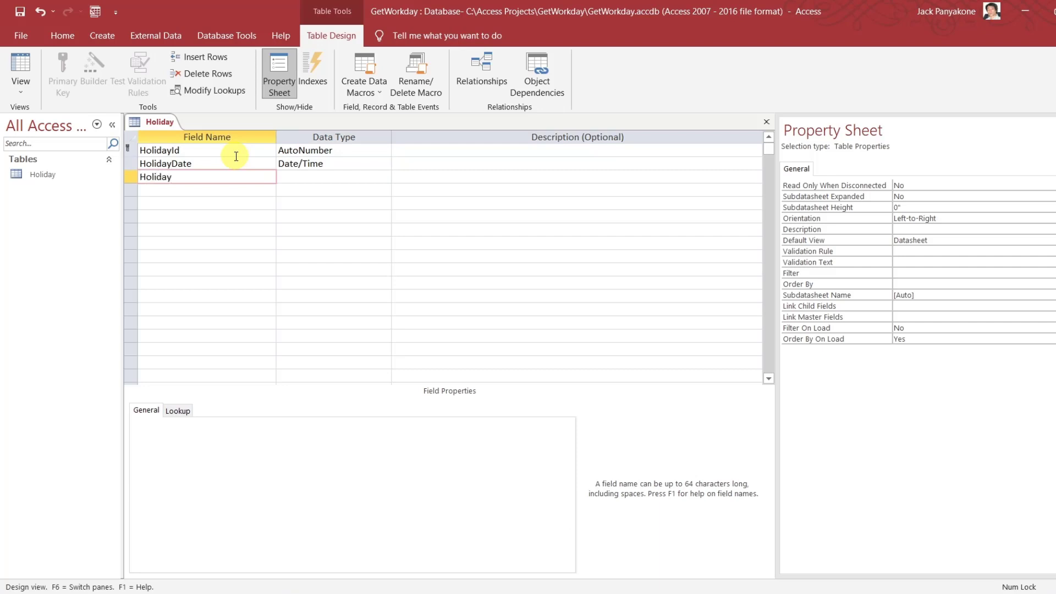
type("Name")
key("Tab")
key("Tab")
key("Tab")
type("D")
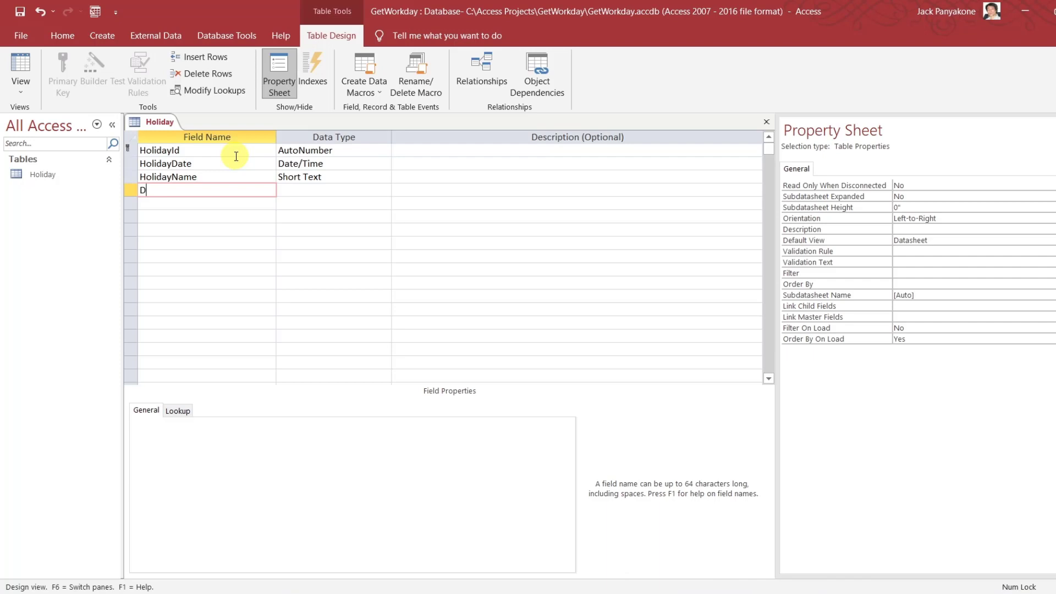
key("BackSpace")
type("HolidayDescription")
key("Down")
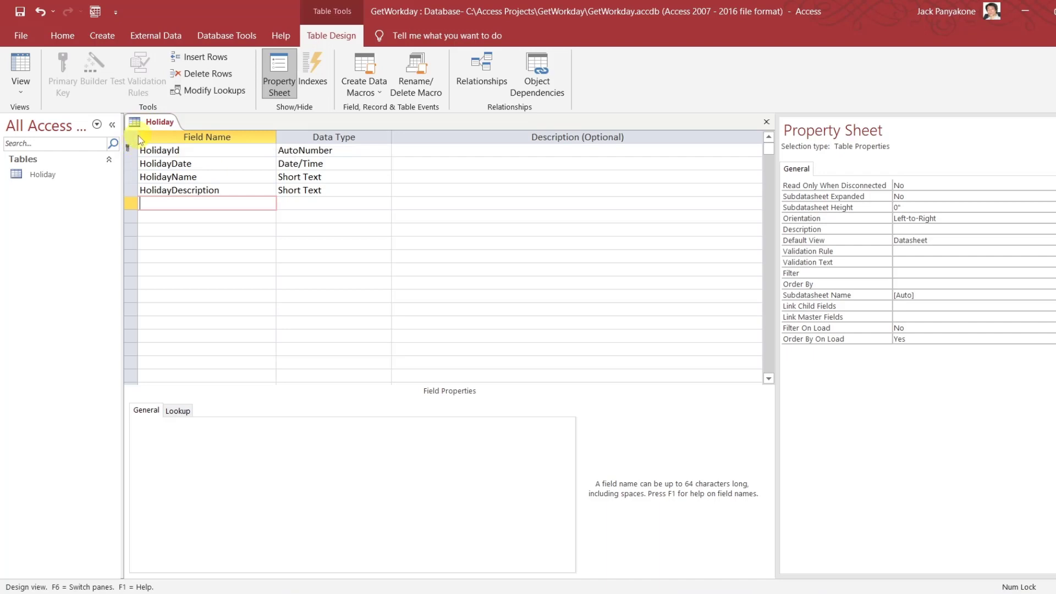
Save the Holiday table design and switch the table to Datasheet View
key("ctrl+s")
right_click(137, 136)
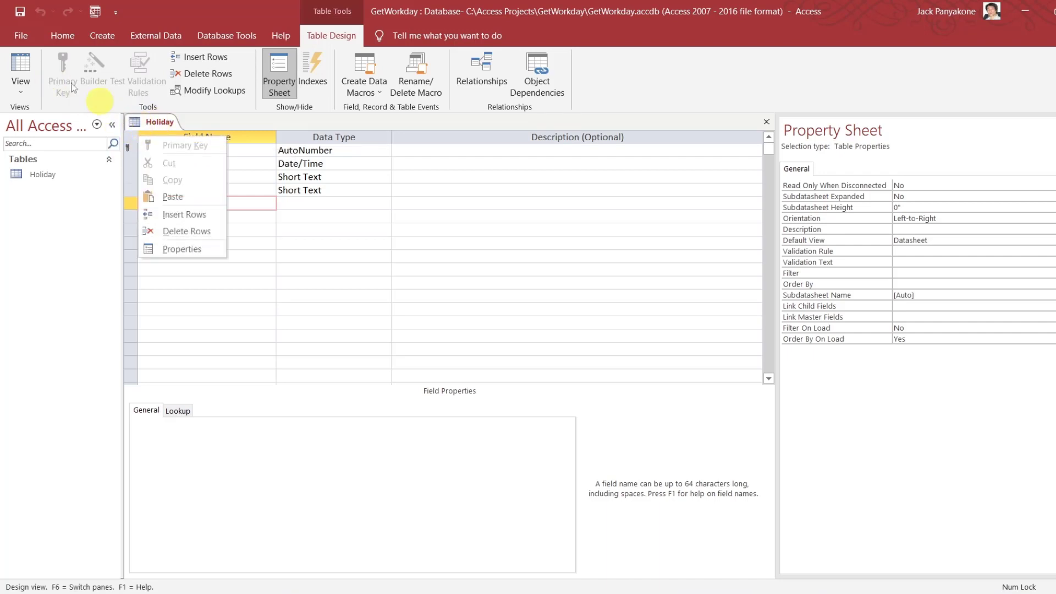
left_click(20, 65)
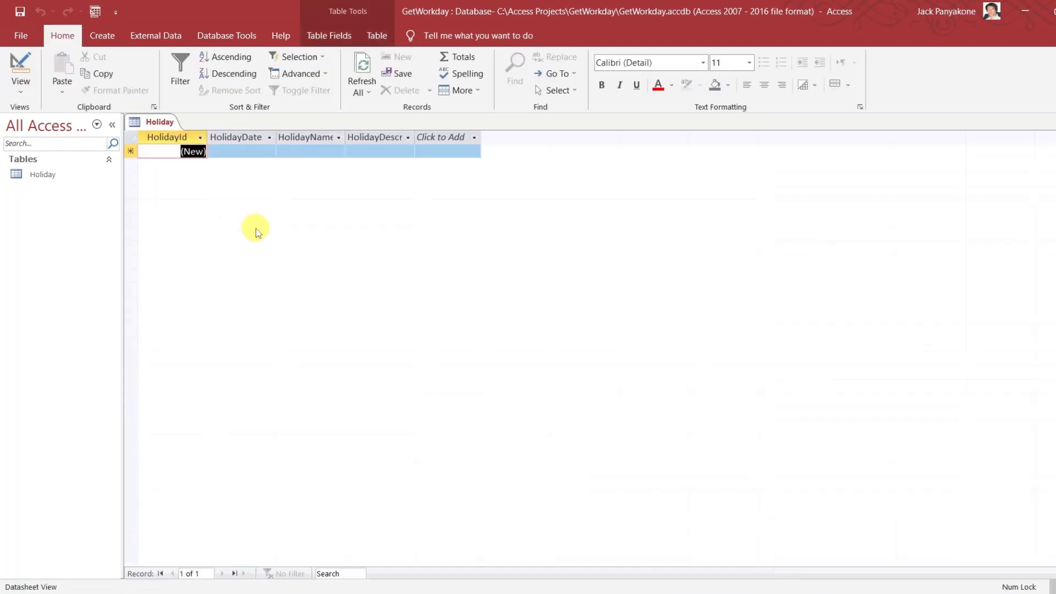
Switch to the Excel workbook and copy "Federal Holiday" from cell D11 into D12 for Christmas Day
mouse_move(728, 592)
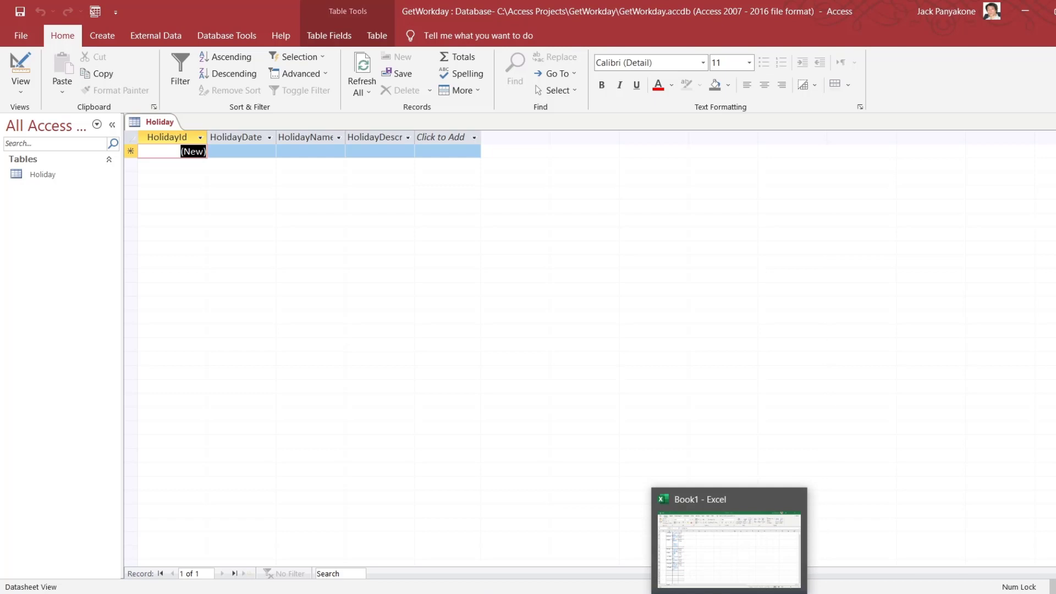
left_click(729, 550)
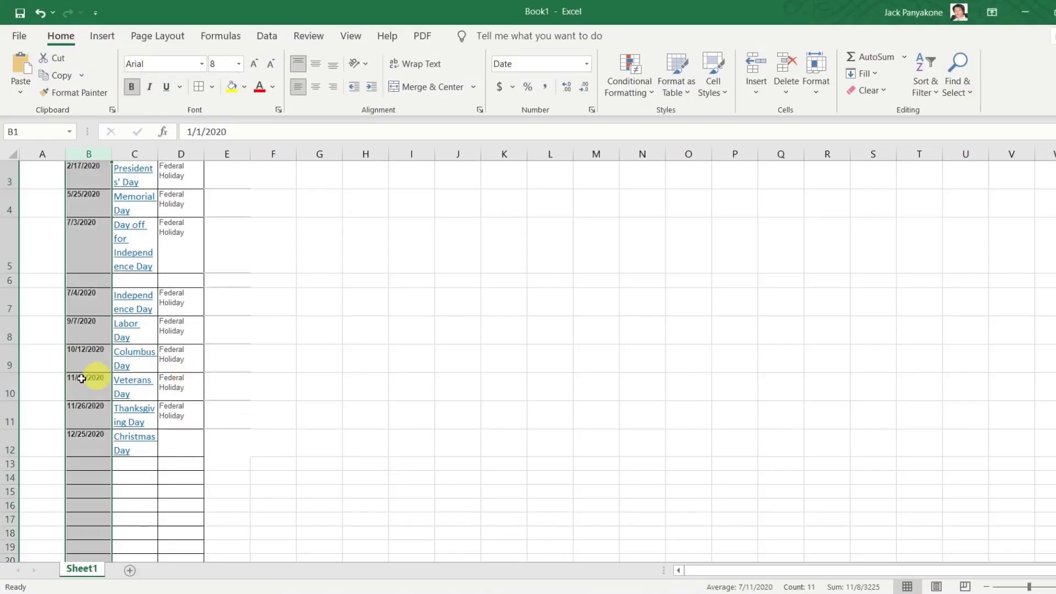
left_click(180, 441)
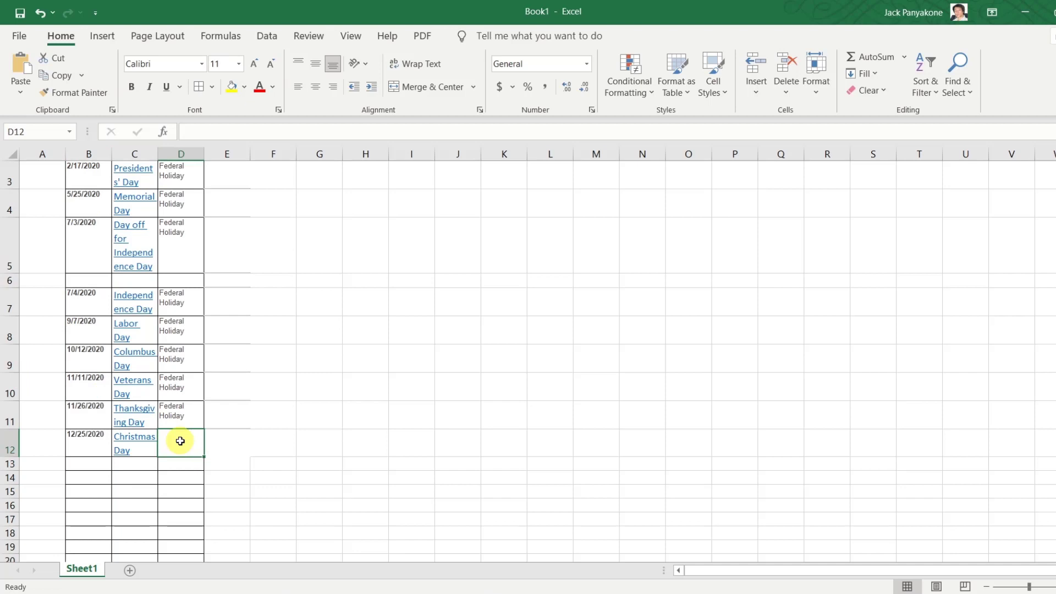
key("Up")
key("ctrl+c")
key("Down")
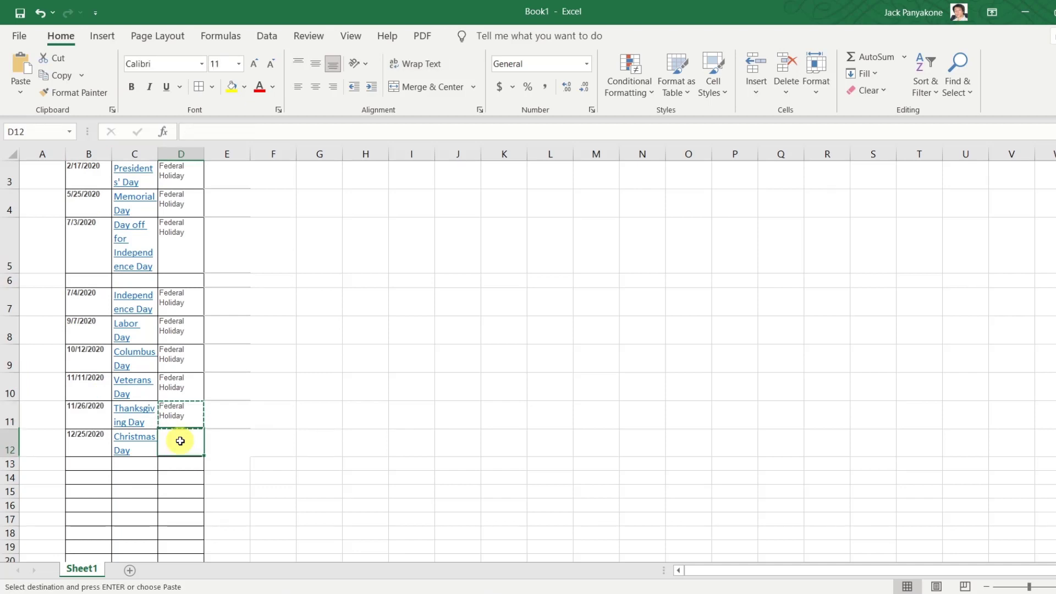
key("ctrl+v")
left_click(253, 445)
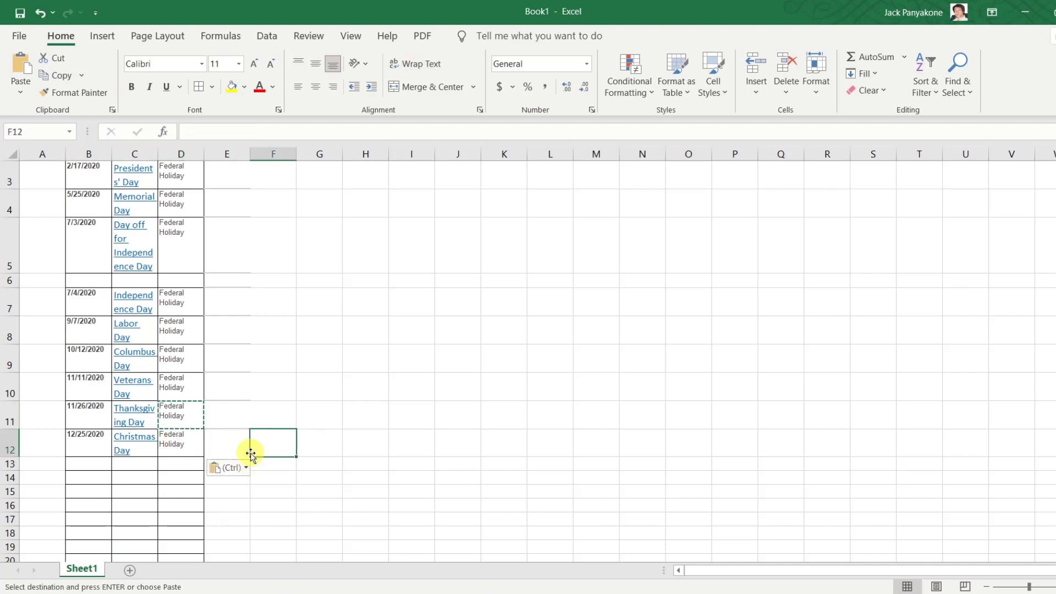
Copy the range A1:D12 and paste it as new records into the Holiday table in Access
left_click_drag(170, 438, 17, 79)
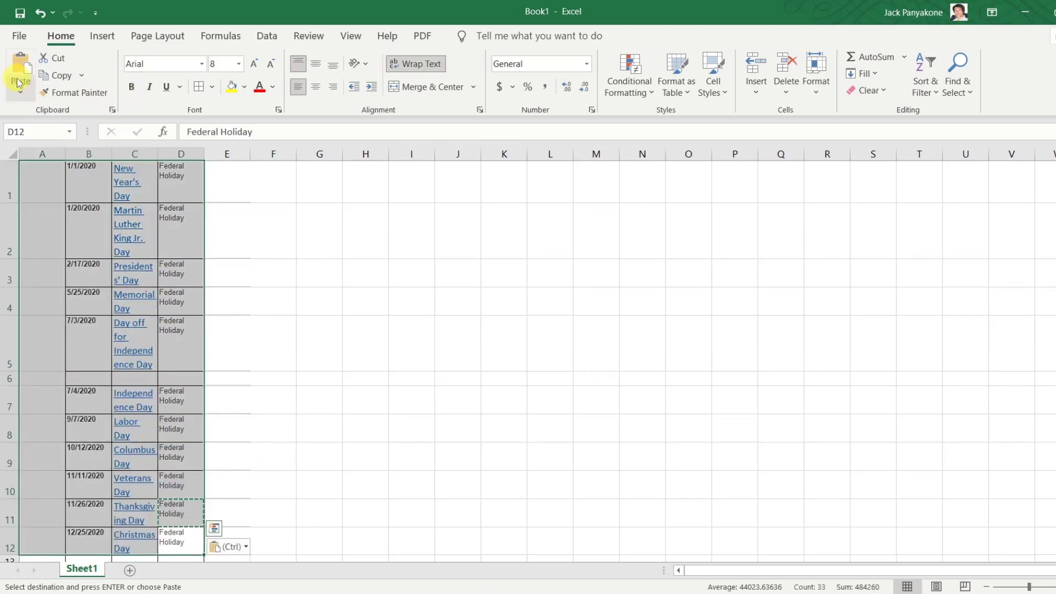
key("ctrl+c")
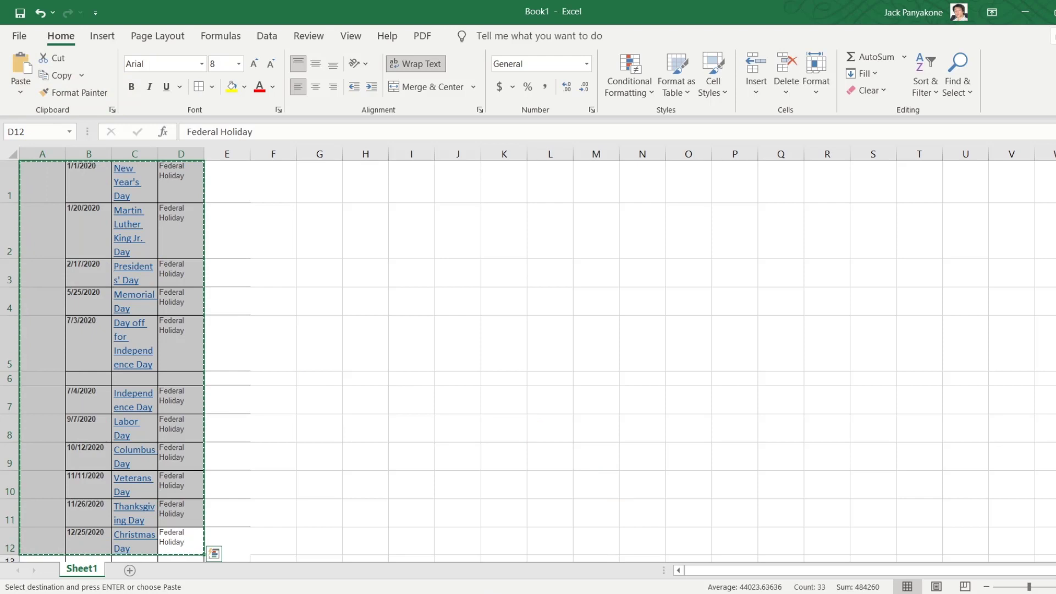
mouse_move(658, 589)
left_click(658, 528)
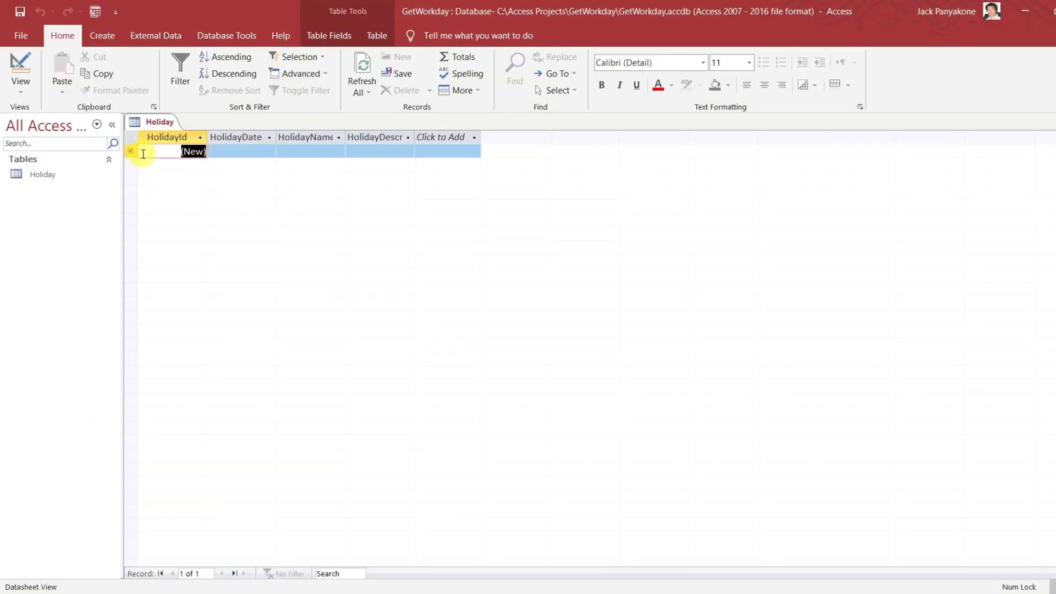
left_click(132, 150)
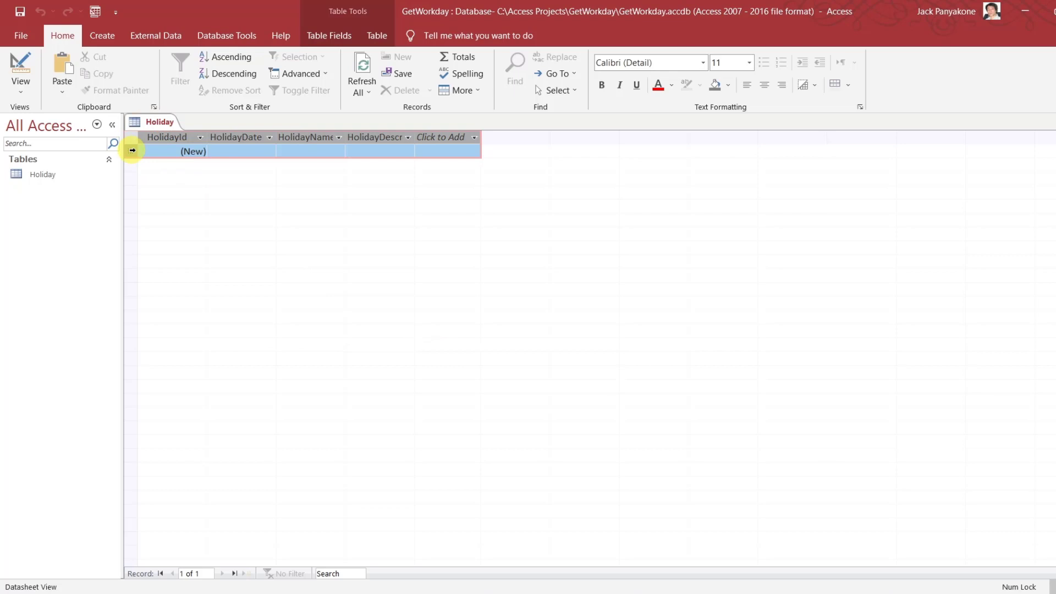
key("ctrl+v")
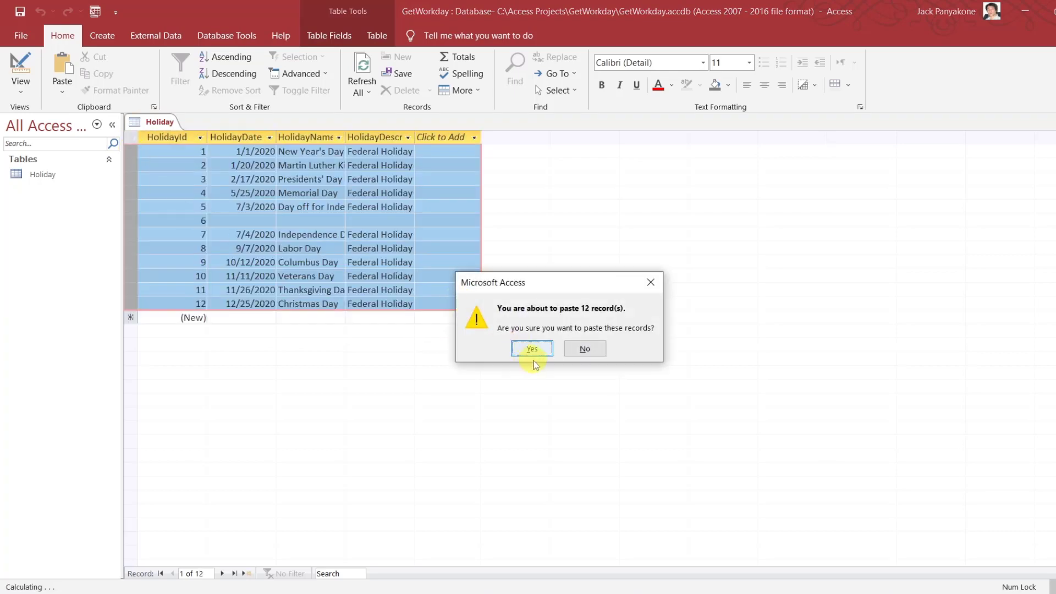
left_click(533, 348)
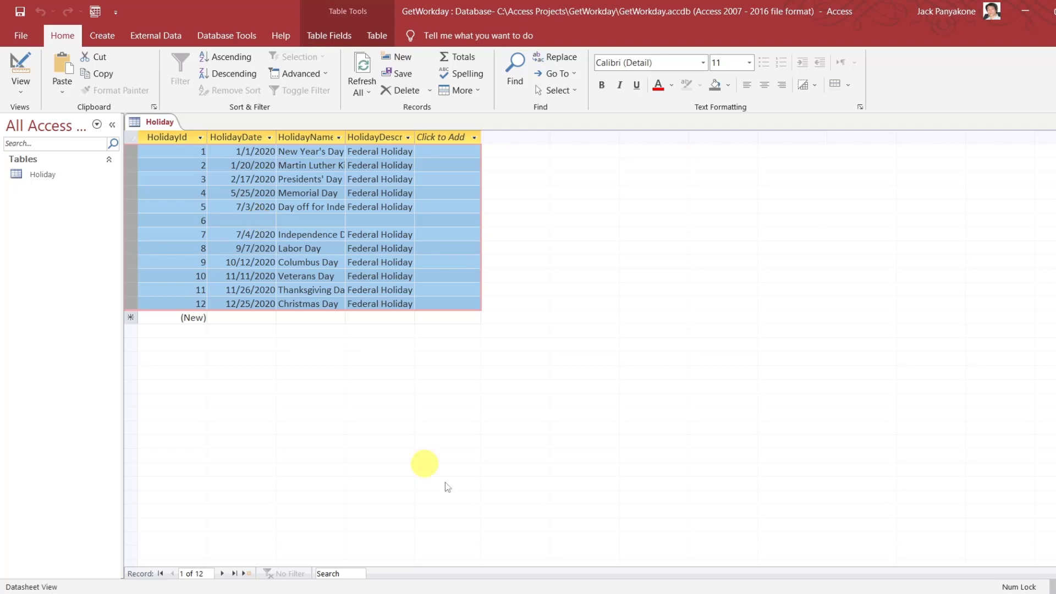
Switch to the Excel workbook and inspect row 6 of the holiday data
mouse_move(728, 592)
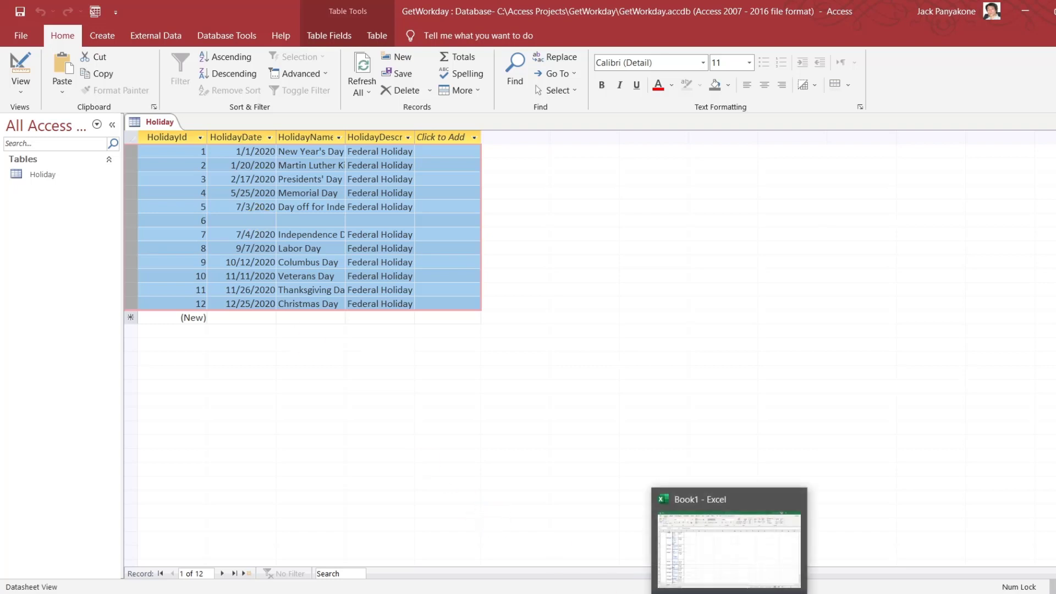
left_click(721, 554)
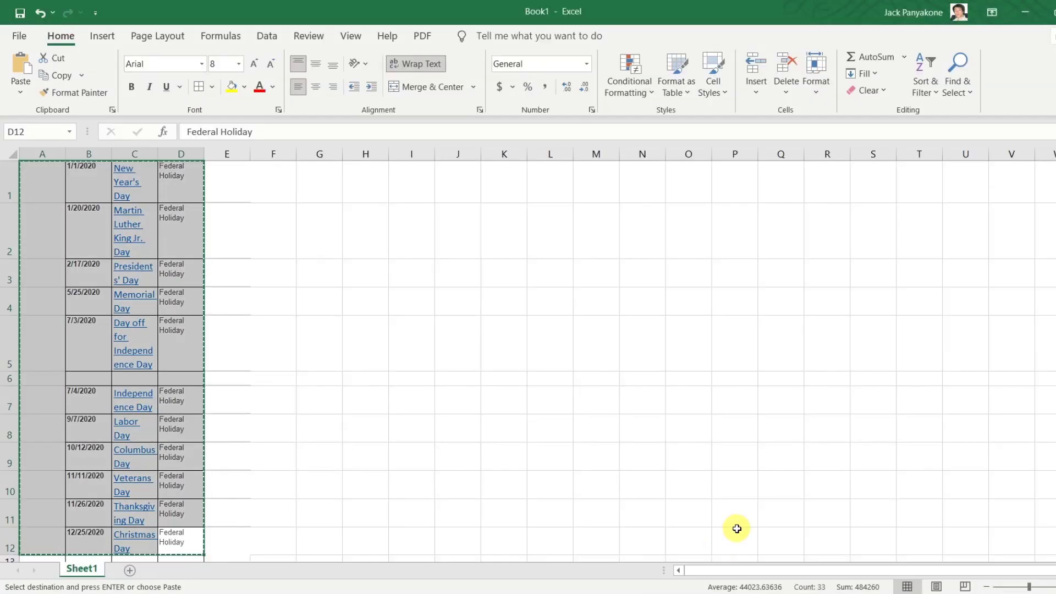
left_click(195, 379)
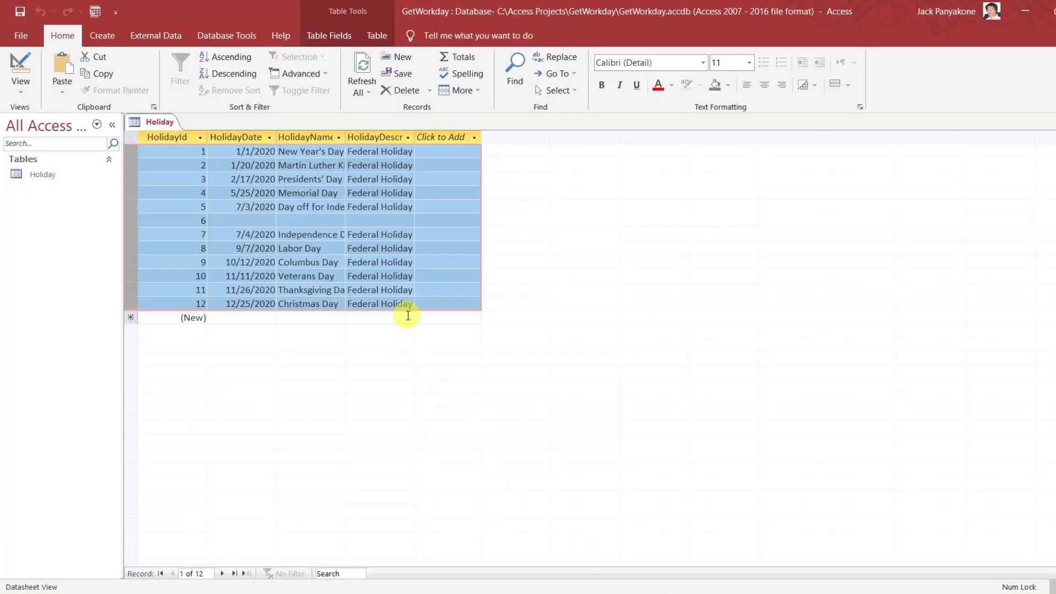
Delete the blank record with HolidayId 6 from the Holiday table in Access and close the table
left_click(136, 220)
key("Delete")
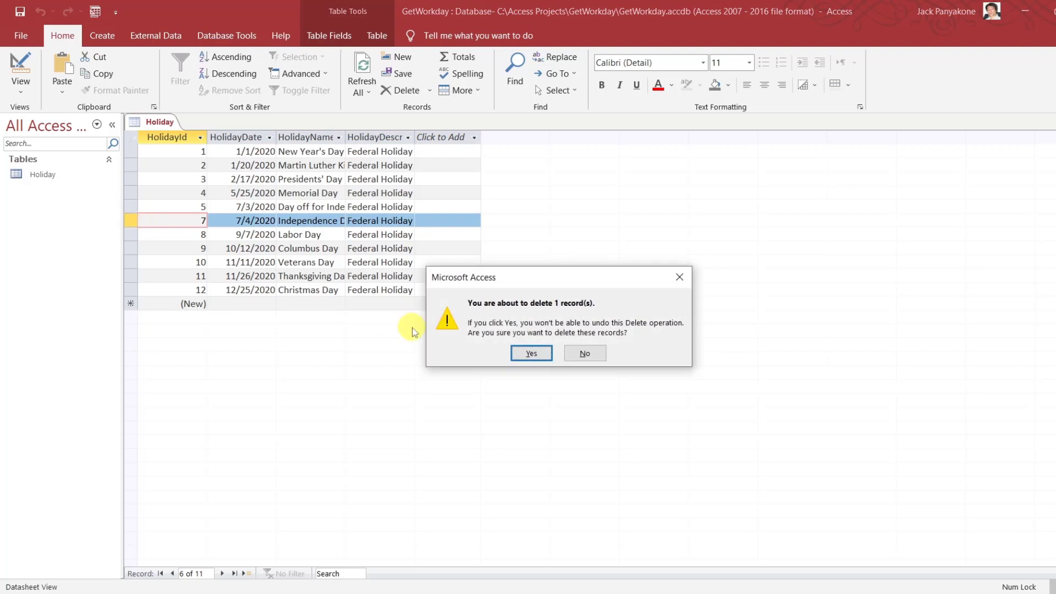
left_click(524, 357)
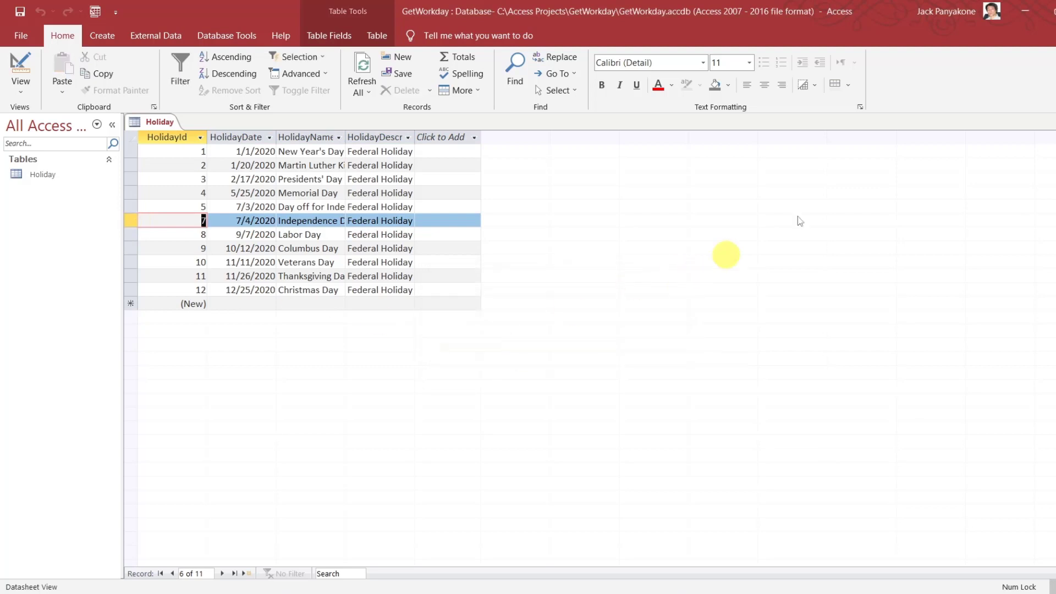
key("ctrl+w")
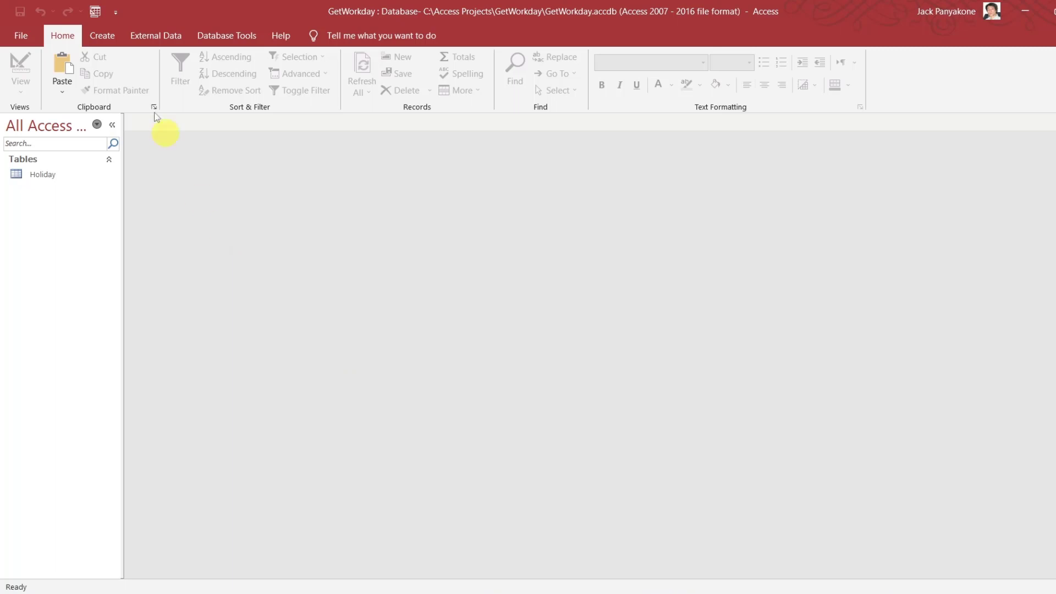
Create a blank form in Design view and shorten its Detail section to about 2.3 inches high
left_click(104, 35)
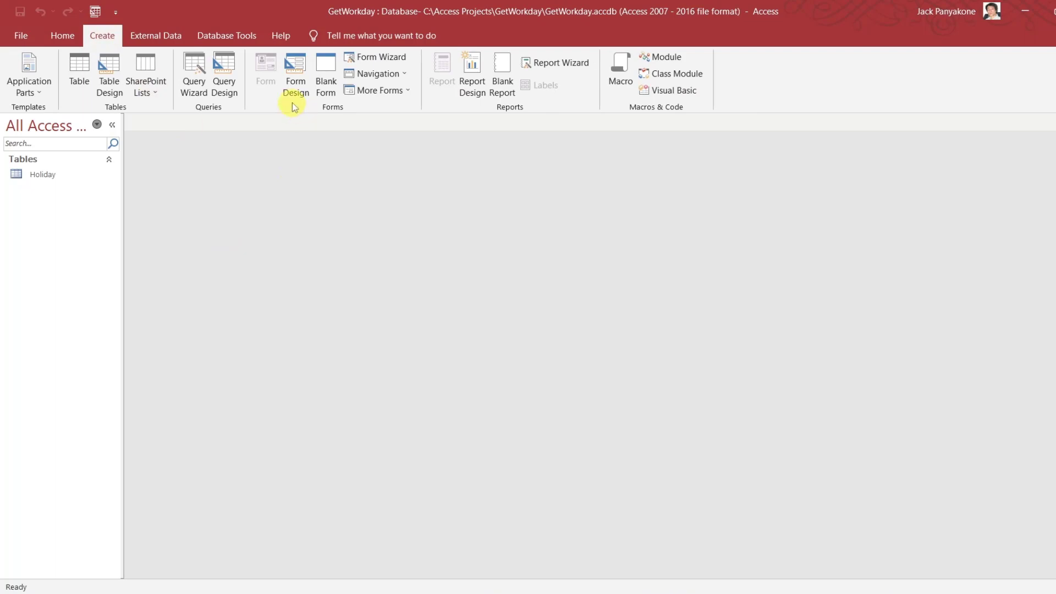
left_click(296, 73)
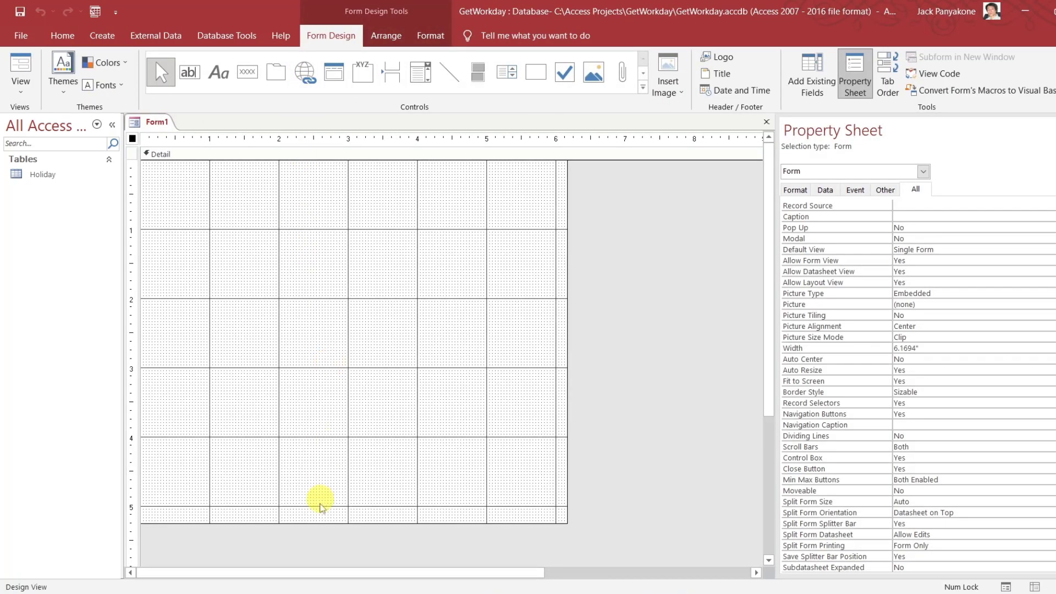
left_click_drag(318, 524, 355, 318)
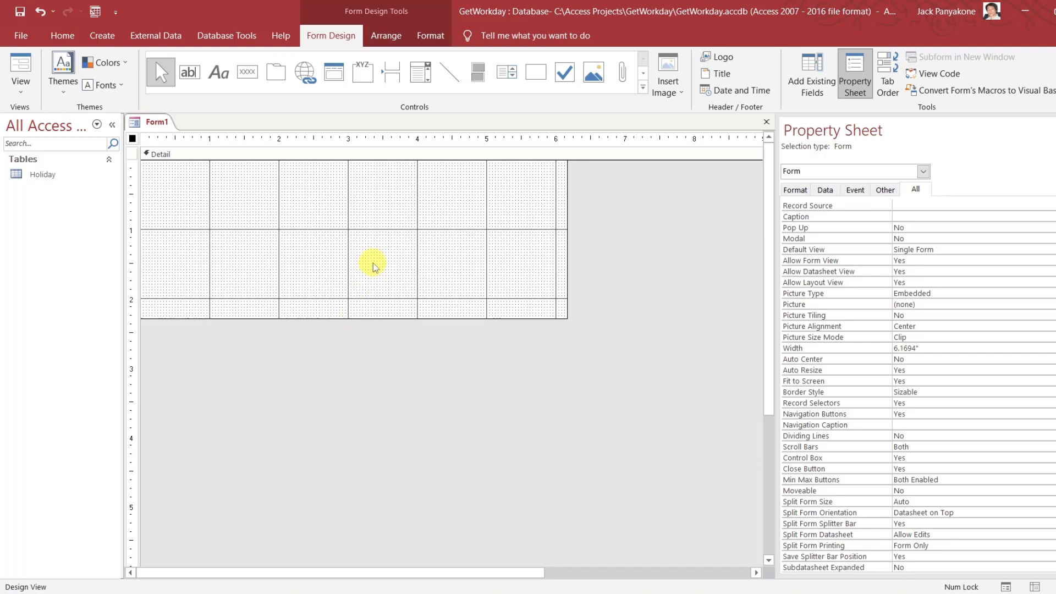
left_click(363, 73)
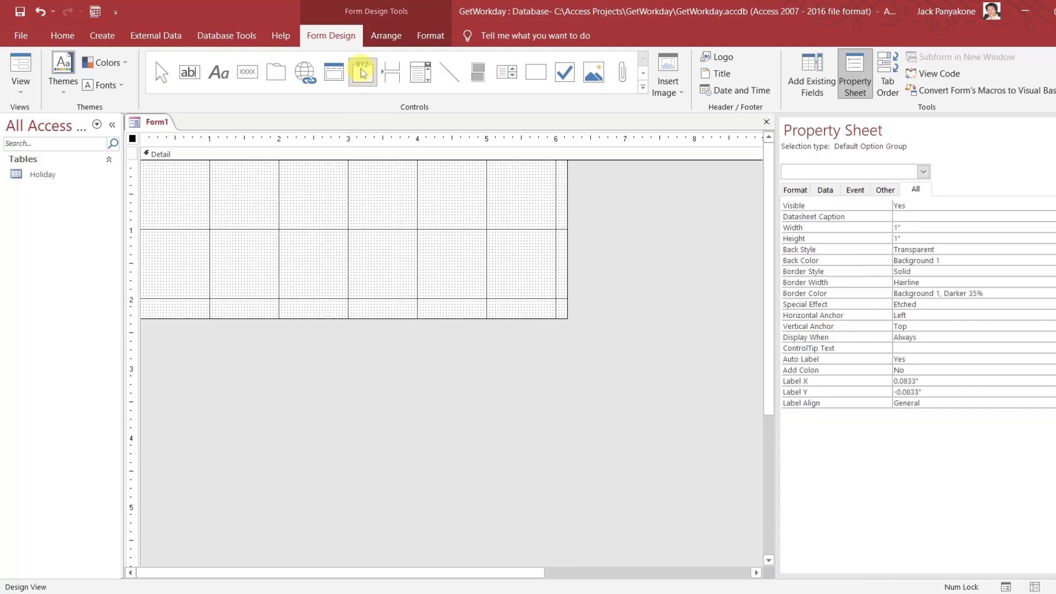
left_click_drag(181, 173, 490, 210)
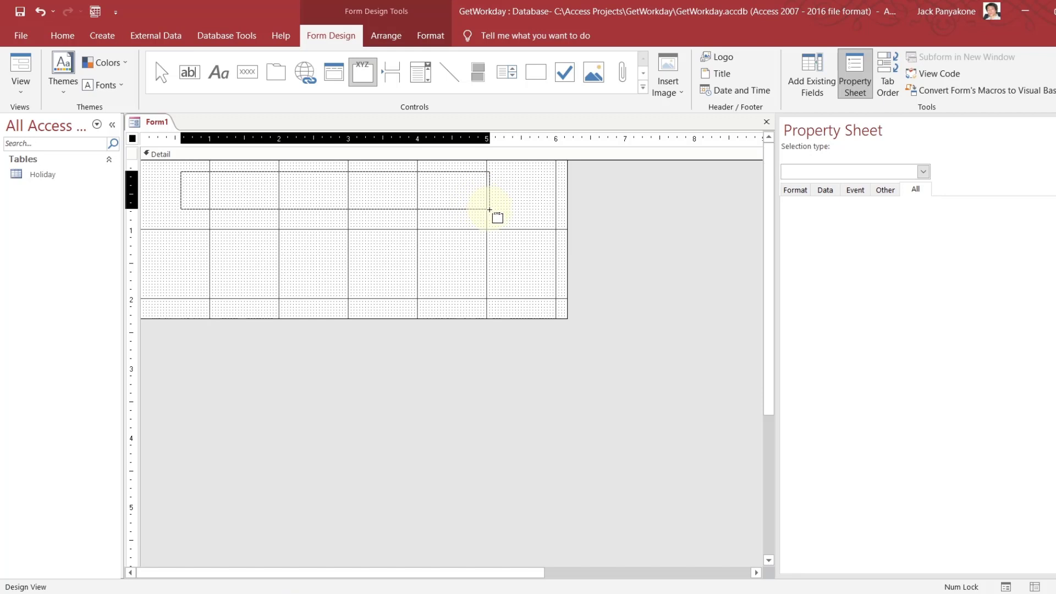
left_click_drag(489, 209, 488, 208)
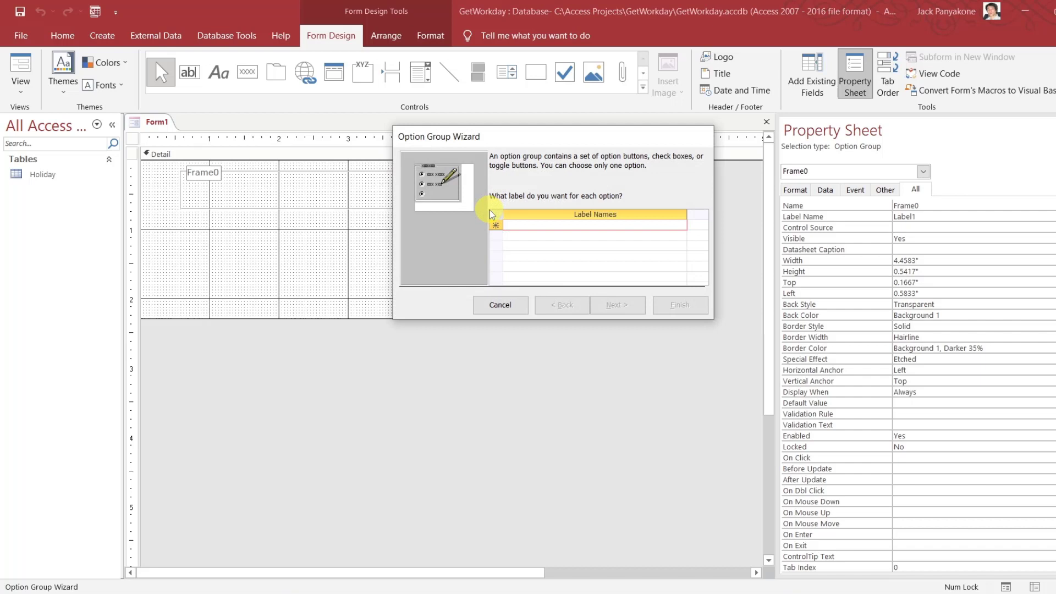
left_click(498, 306)
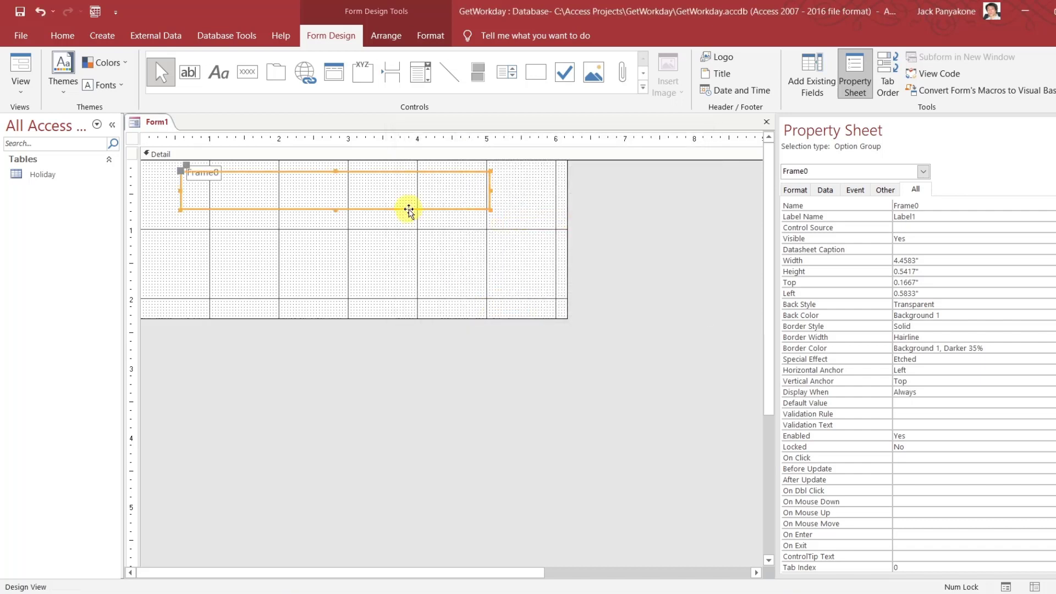
left_click(406, 214)
left_click(406, 209)
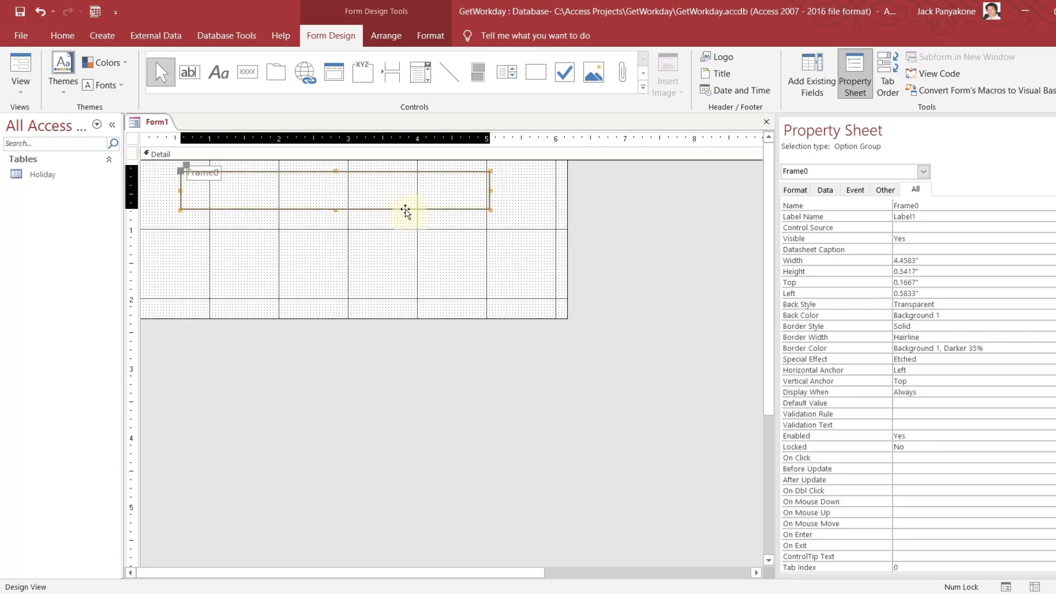
key("Delete")
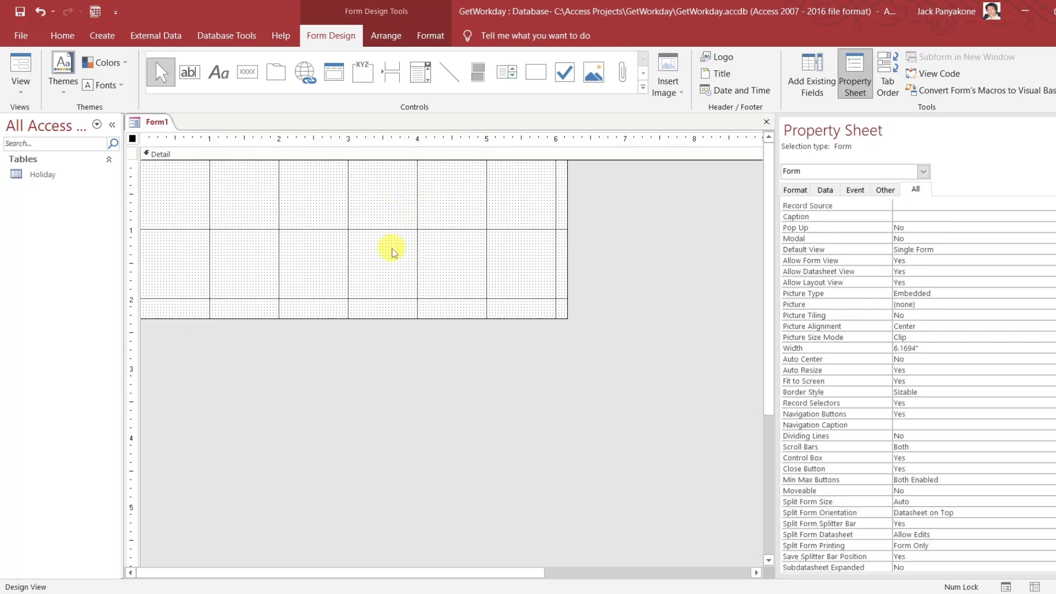
Draw a rectangle about 5.75 by 0.63 inches across the upper part of the Detail section, with its top at about 0.33 inches
left_click(537, 72)
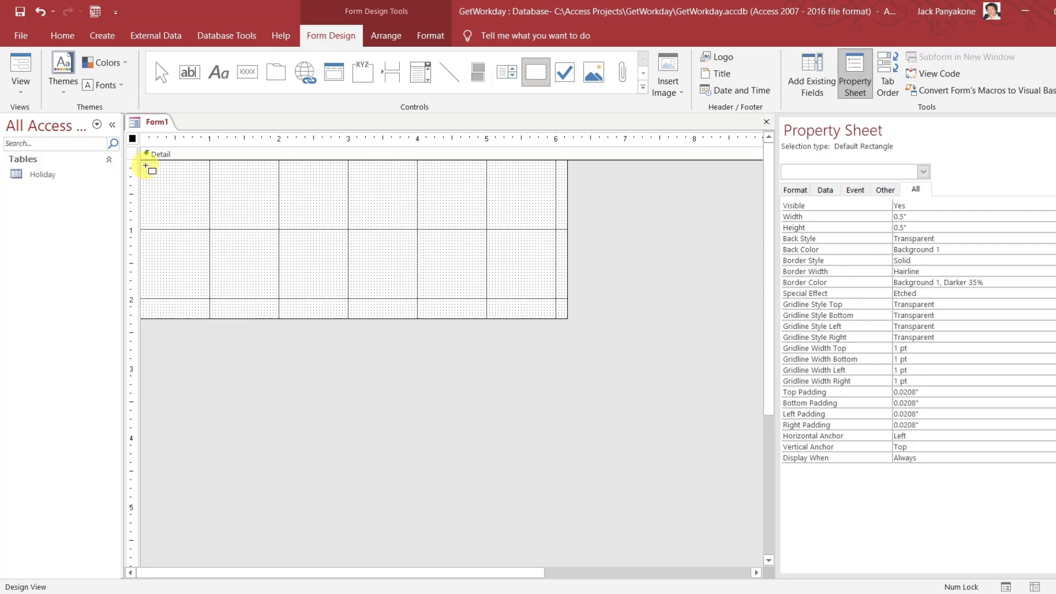
left_click_drag(145, 186, 544, 230)
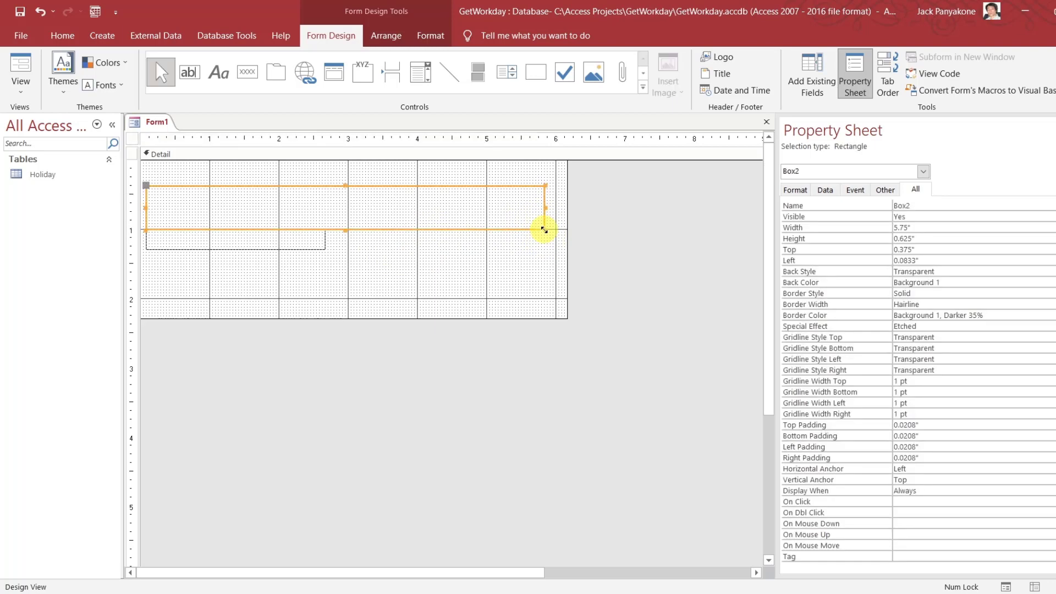
left_click(522, 262)
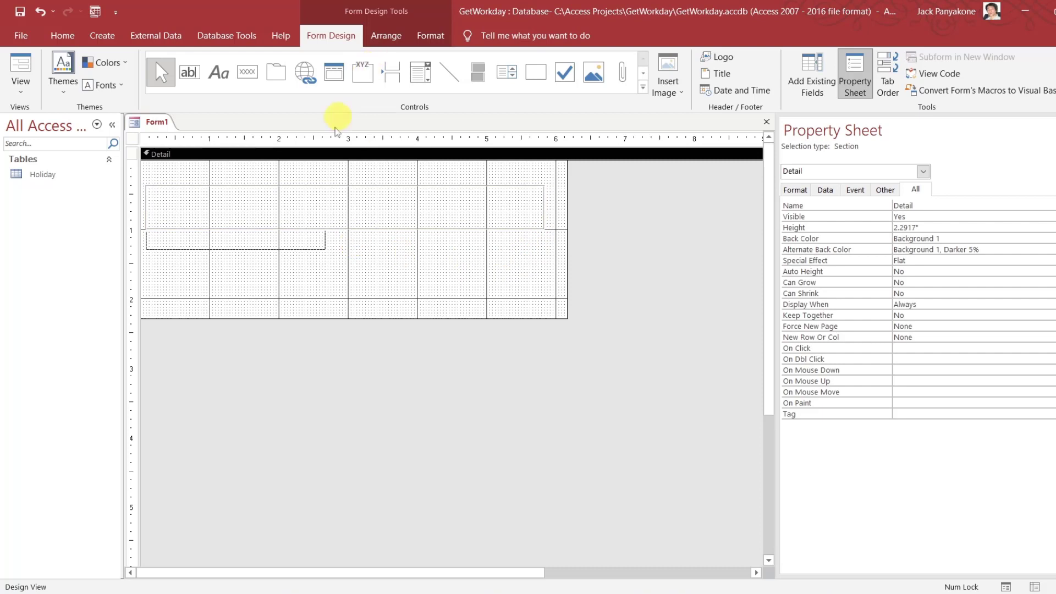
left_click(373, 183)
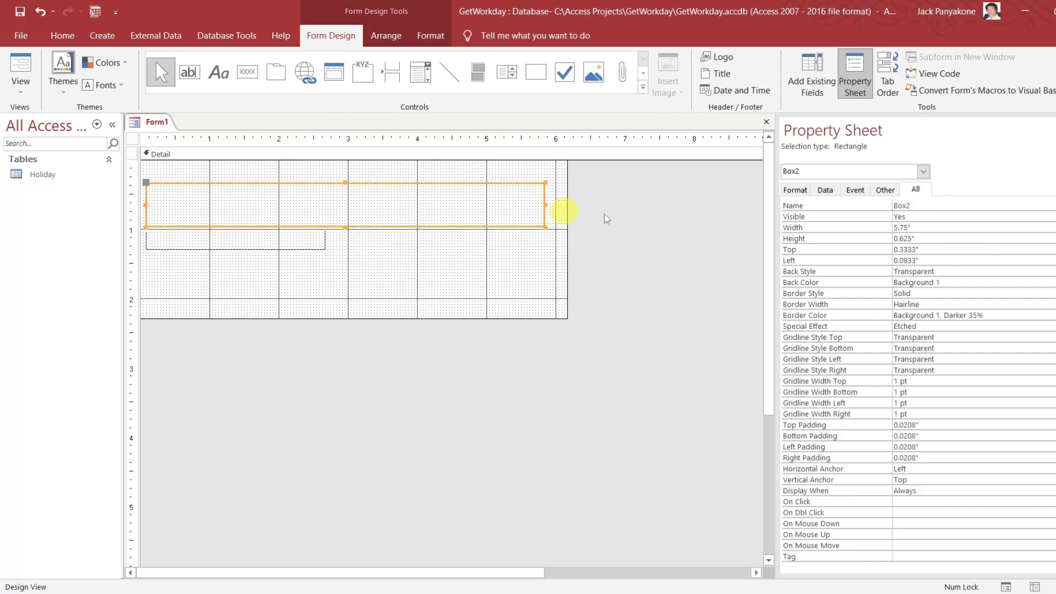
Set the rectangle's Back Style to Normal and its Back Color to Background 1, Darker 5%
left_click(1001, 284)
left_click(997, 272)
double_click(996, 270)
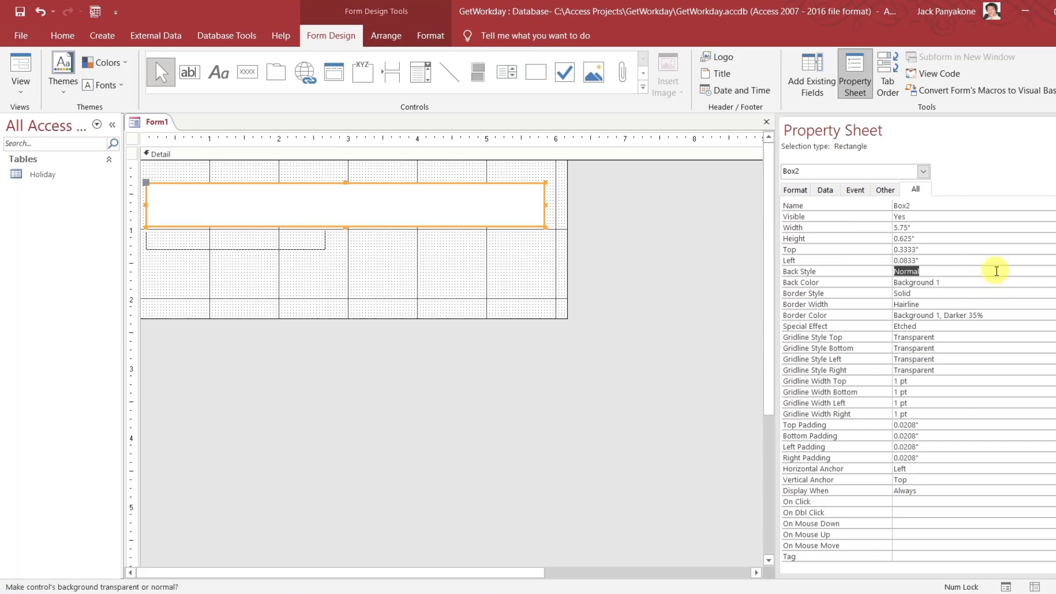
left_click(991, 282)
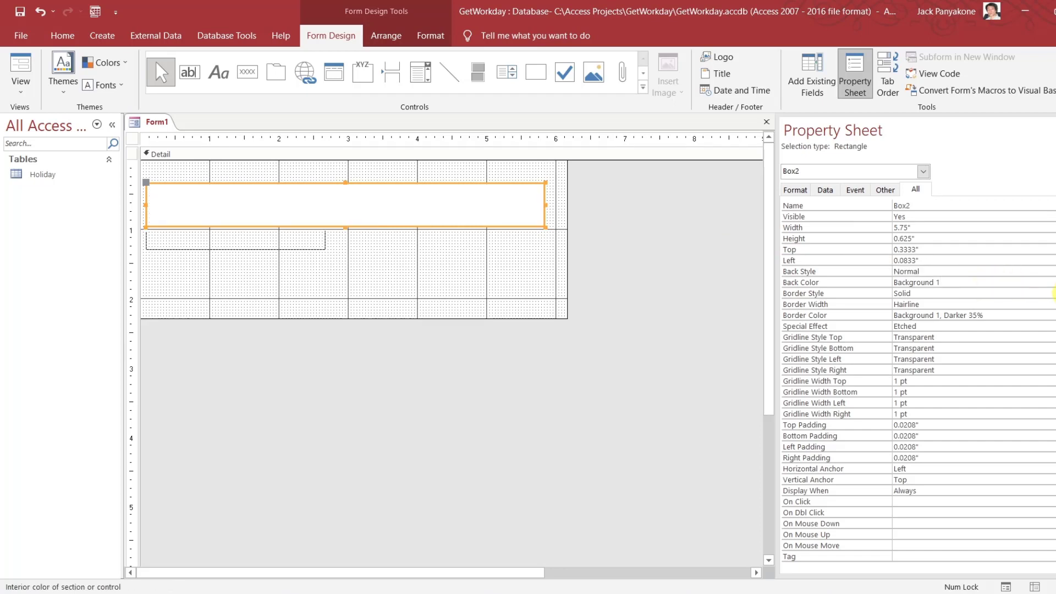
left_click(1051, 282)
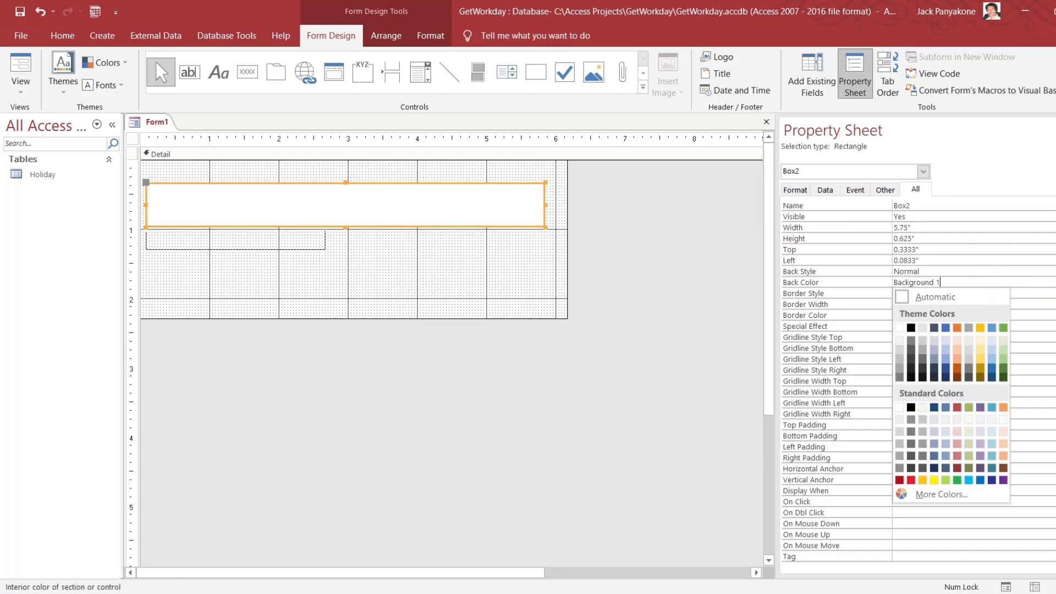
left_click(900, 341)
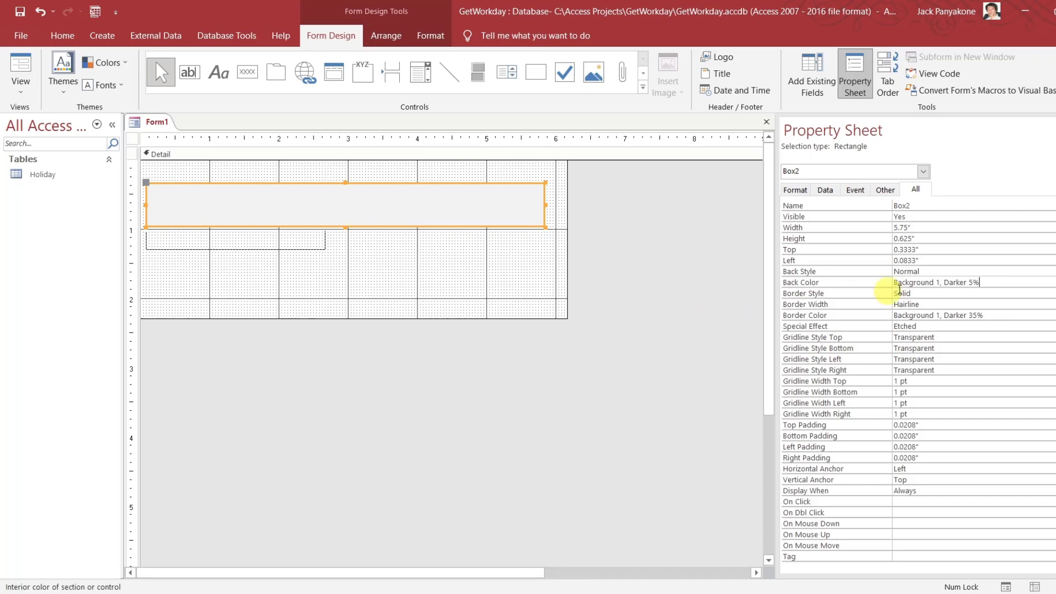
left_click_drag(992, 281, 846, 277)
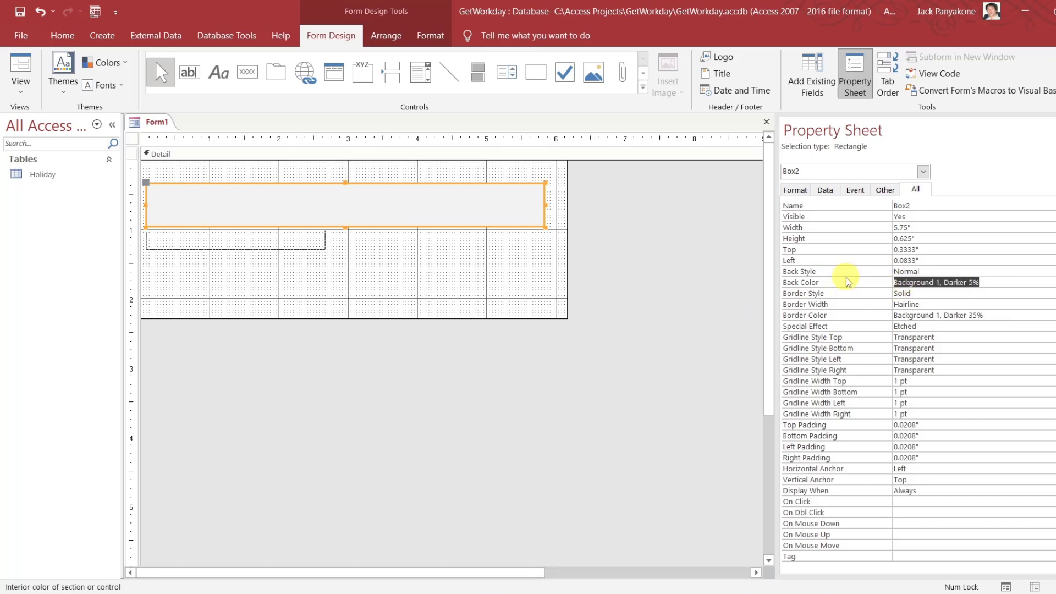
Set the Detail section's Back Color to Background 1, Darker 5% and its Alternate Back Color to No Color
left_click(654, 156)
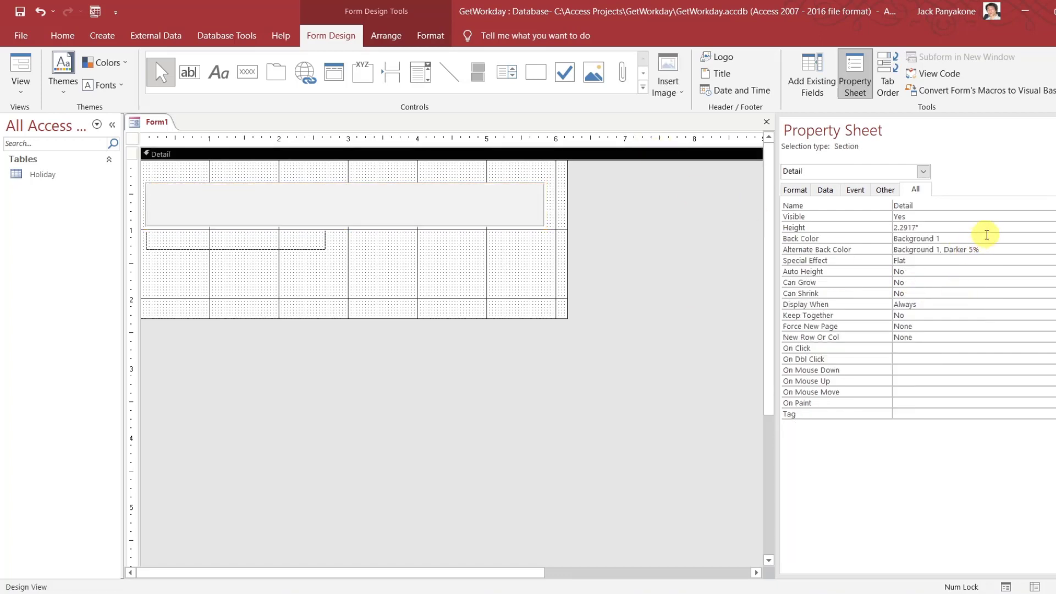
left_click(836, 247)
key("ctrl+c")
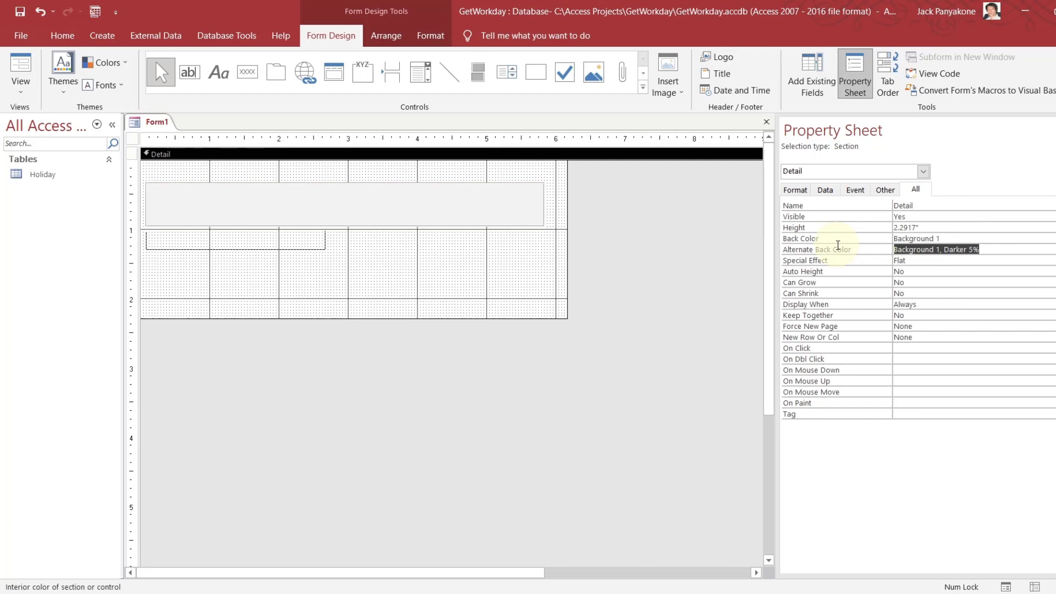
type("no Color")
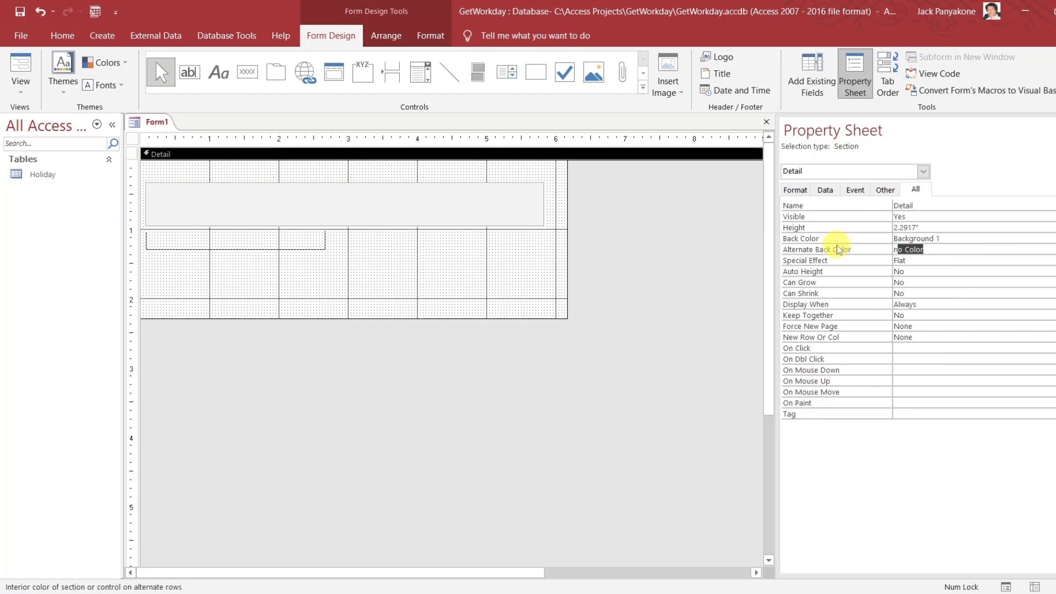
left_click(836, 238)
key("ctrl+v")
left_click(836, 247)
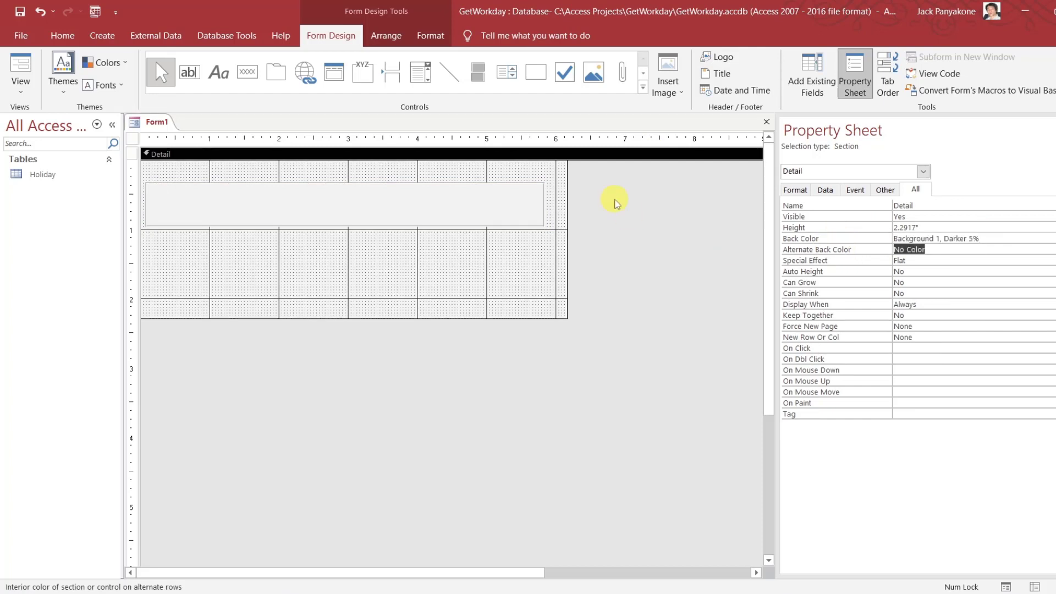
Try Background 1 as the rectangle's Back Color and undo the change
left_click(539, 197)
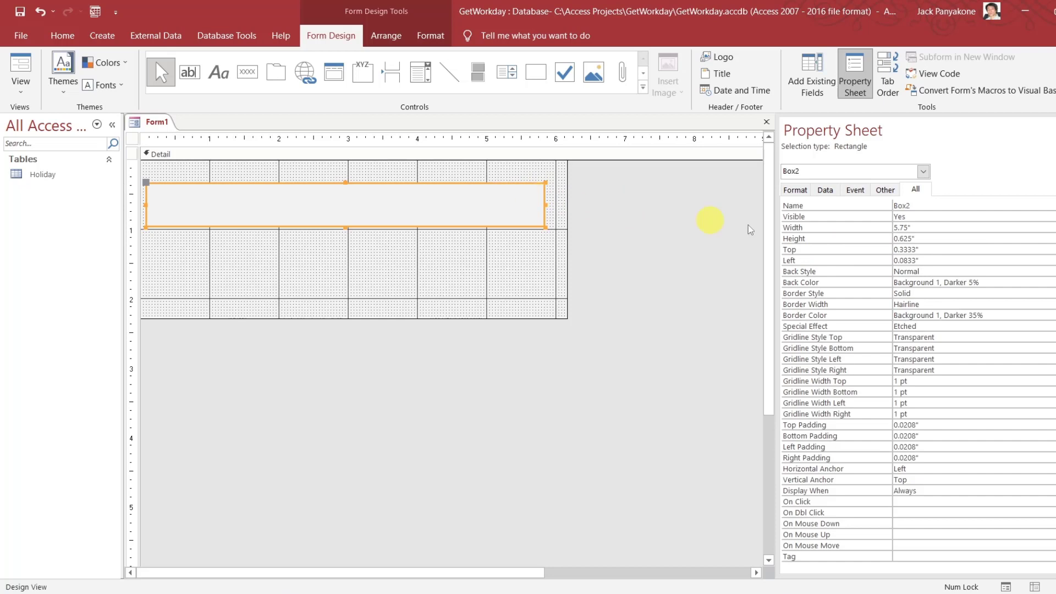
left_click(968, 283)
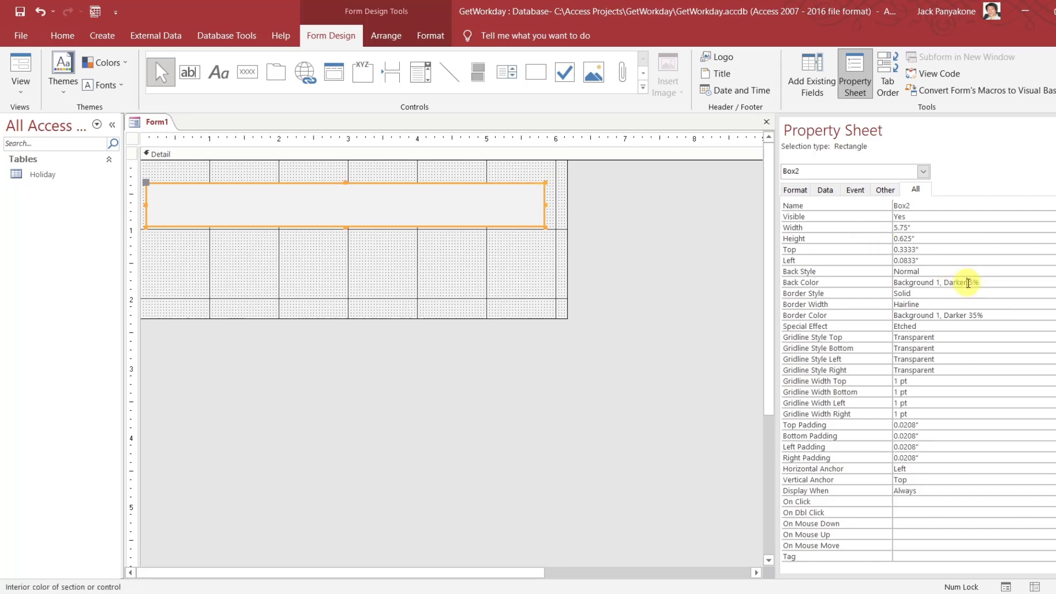
key("BackSpace")
key("Return")
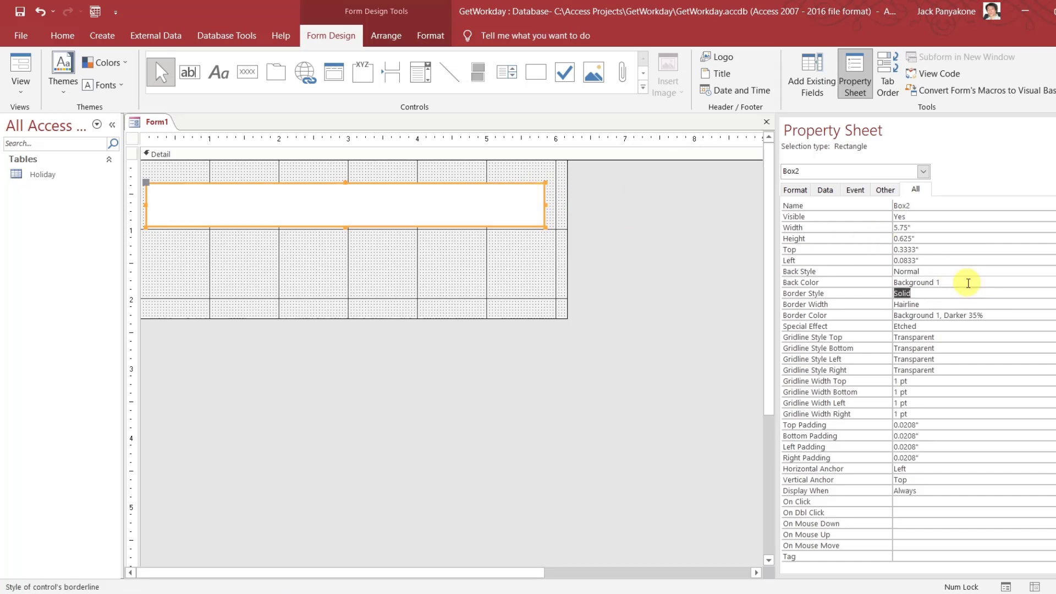
key("ctrl+z")
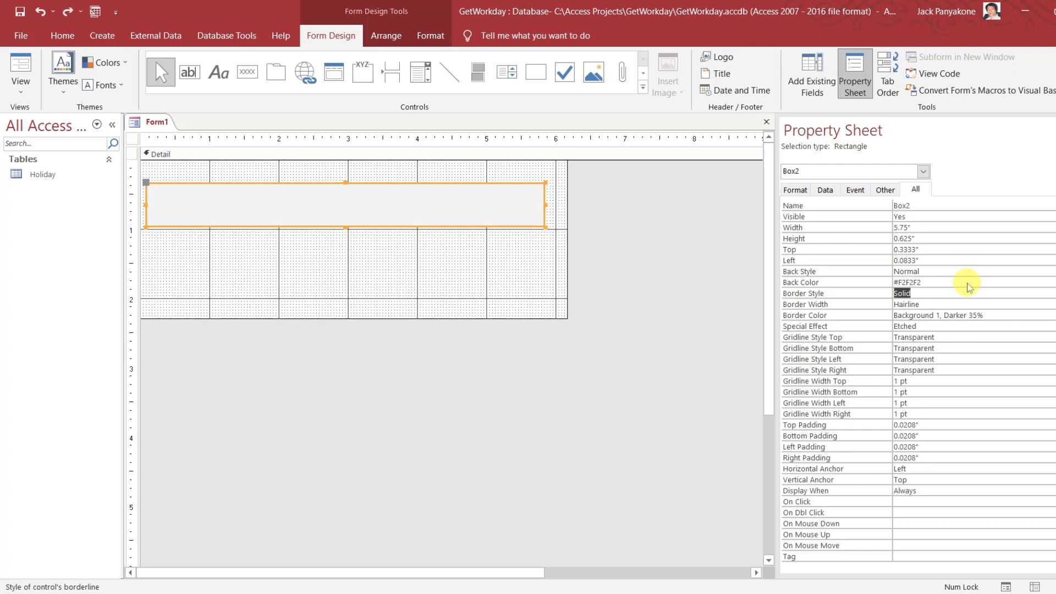
Set the Detail section's Back Color to Background 1, Darker 5% again
left_click(557, 156)
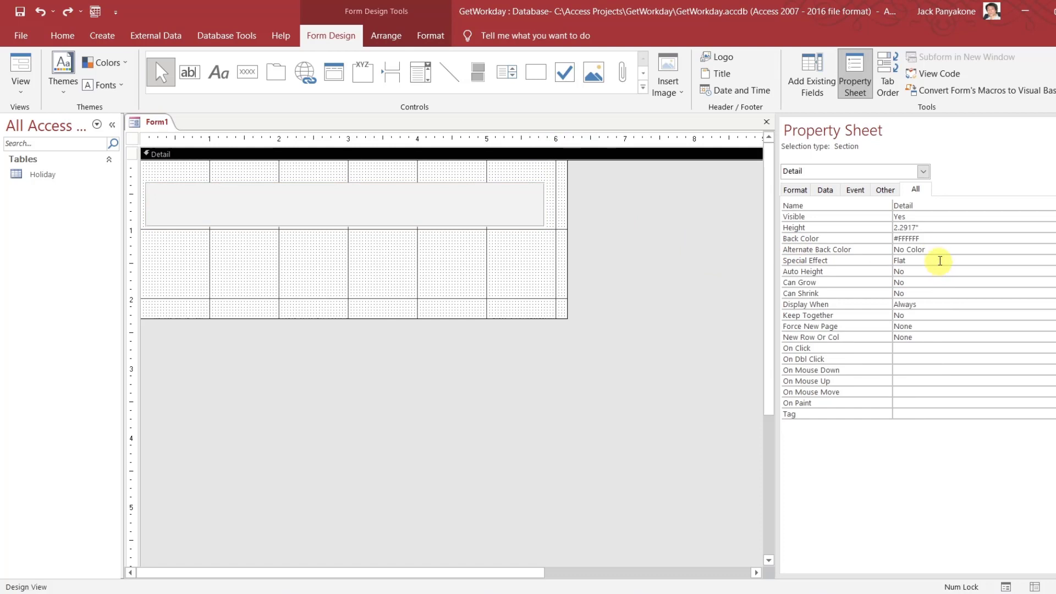
left_click(851, 238)
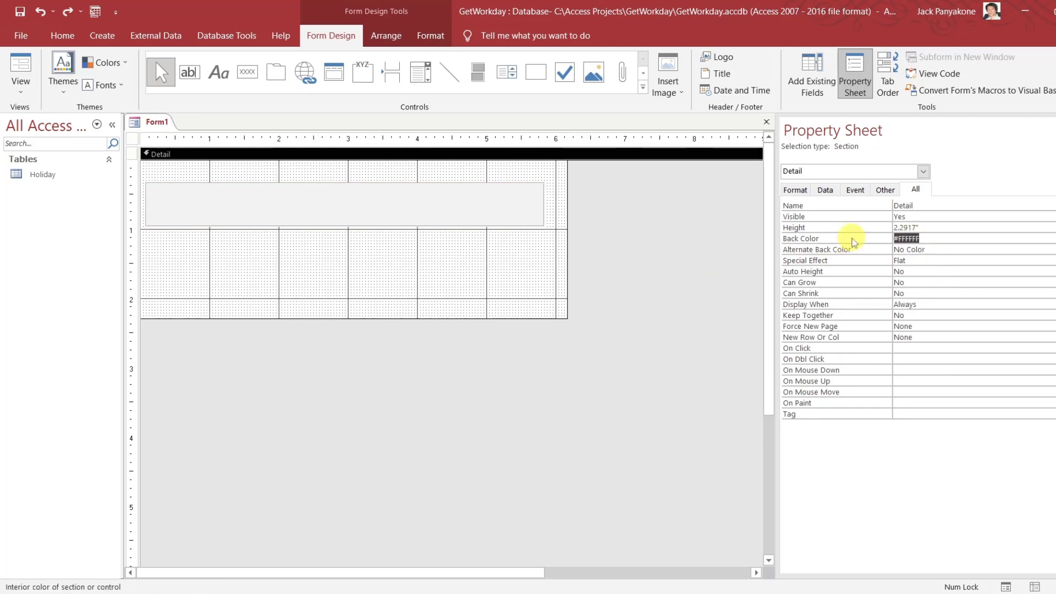
key("ctrl+v")
key("Return")
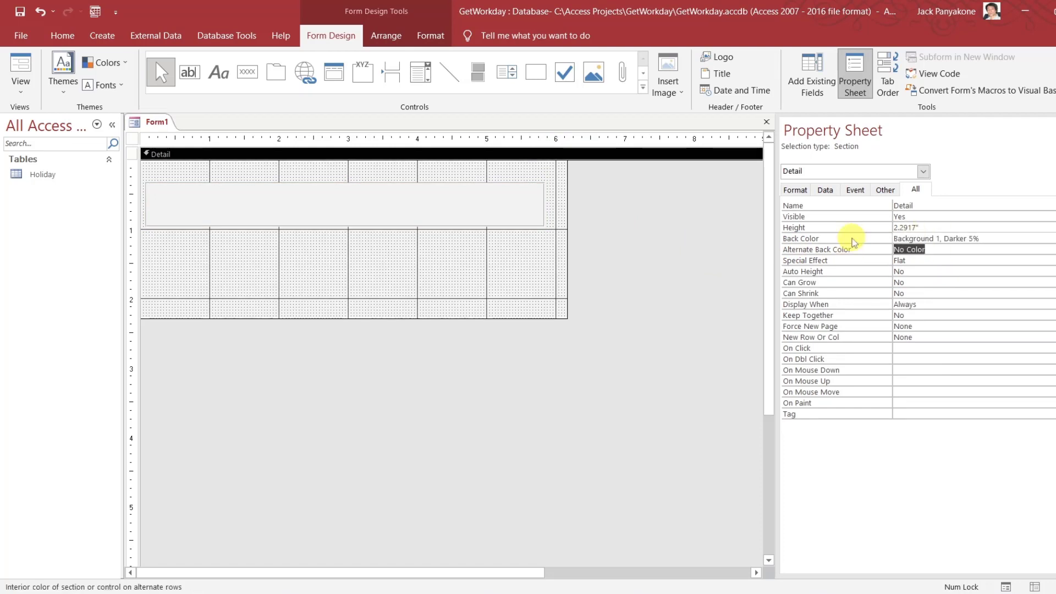
Widen the rectangle to about 6 inches and set its Back Color to Background 1, Darker 15%
left_click(472, 185)
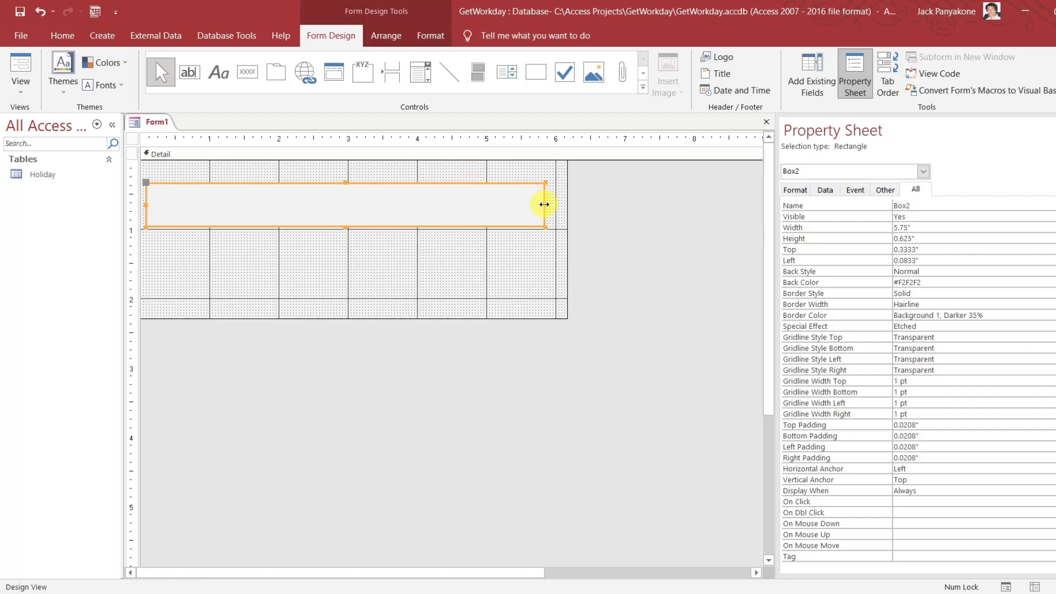
left_click_drag(543, 204, 560, 205)
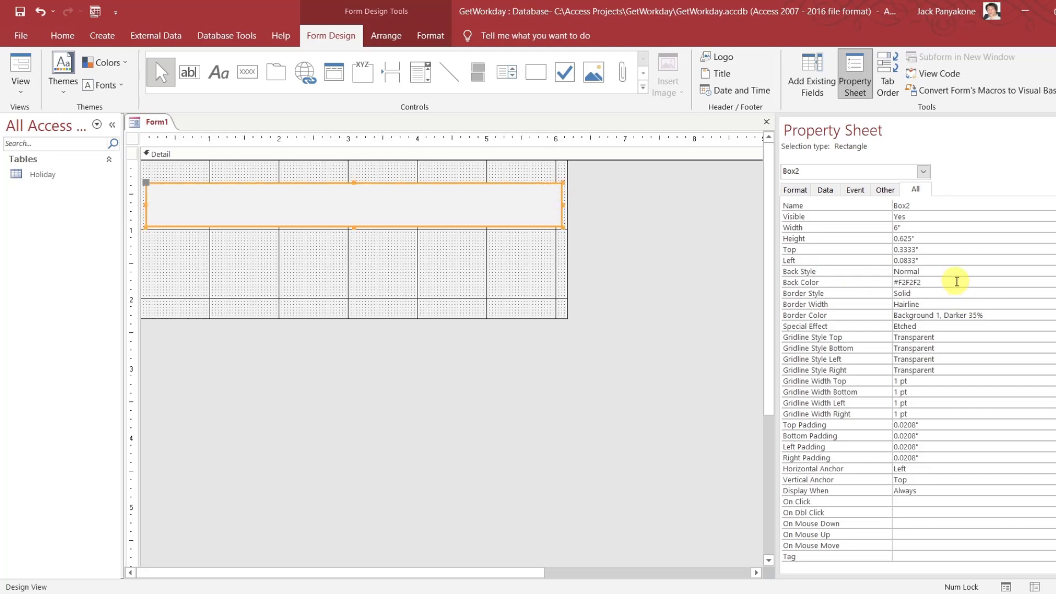
left_click(885, 283)
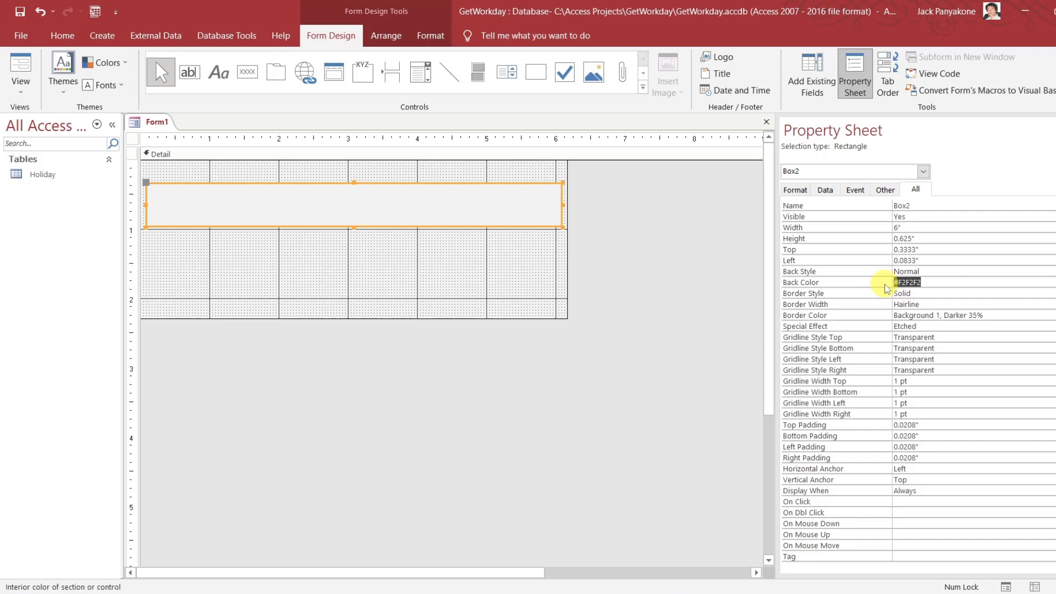
key("ctrl+v")
type("1")
key("Return")
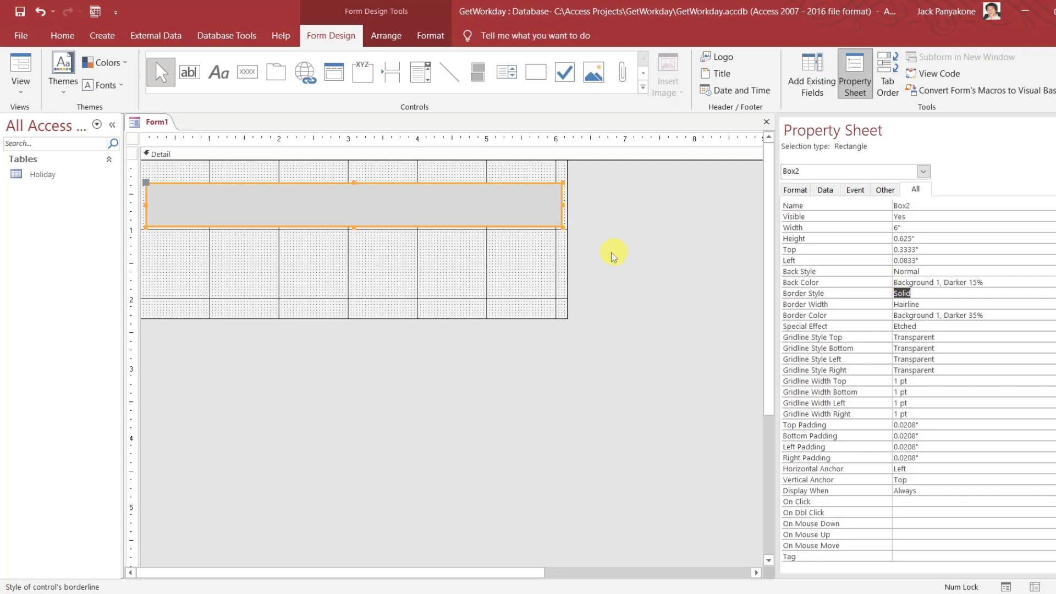